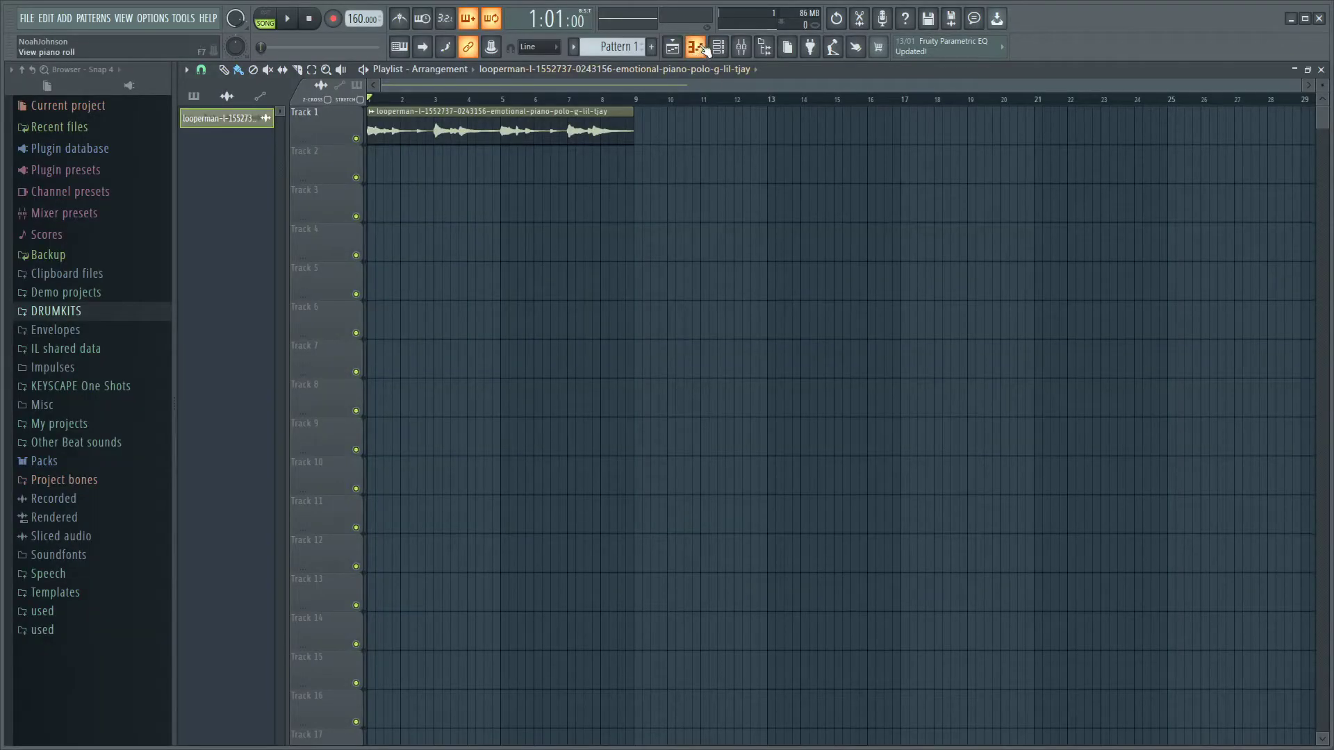
- Add an FL Keys channel to the Channel rack and close its instrument window
{"action": "left_click", "coordinate": [719, 49]}
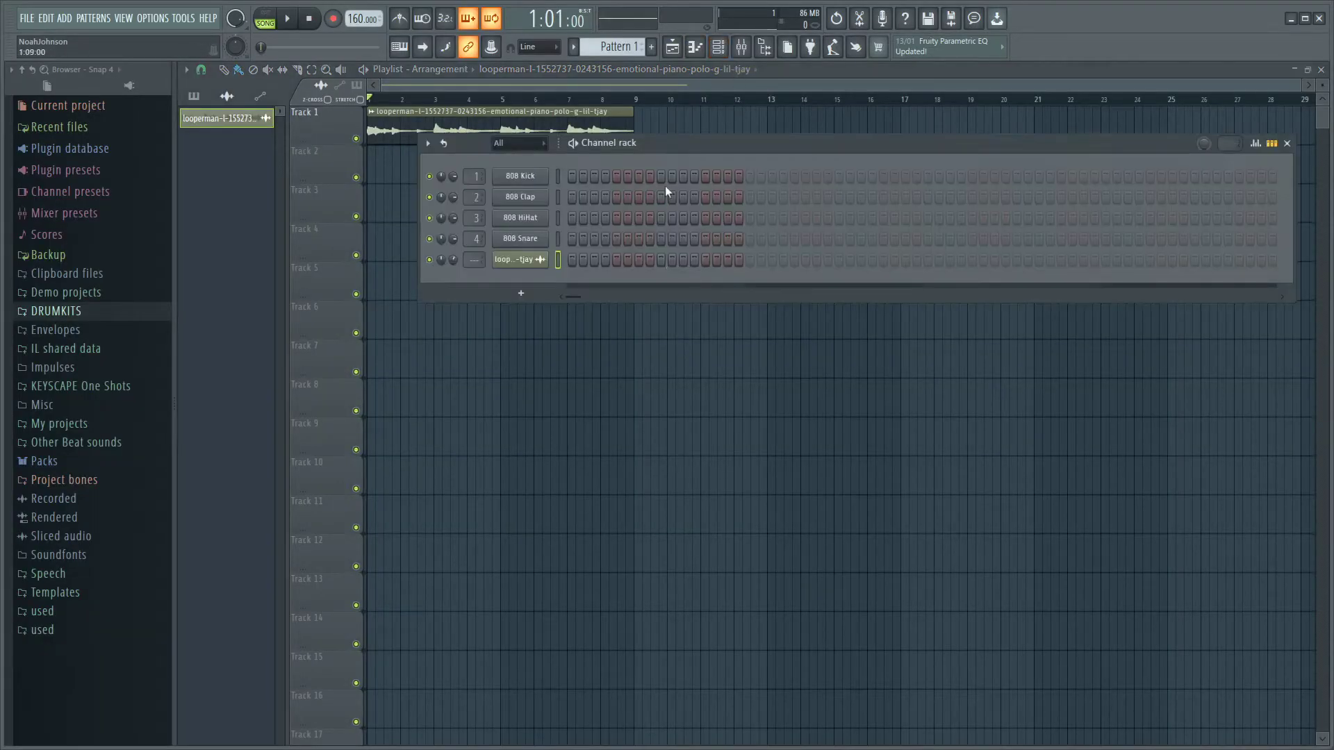
{"action": "left_click_drag", "start_coordinate": [656, 142], "coordinate": [732, 104]}
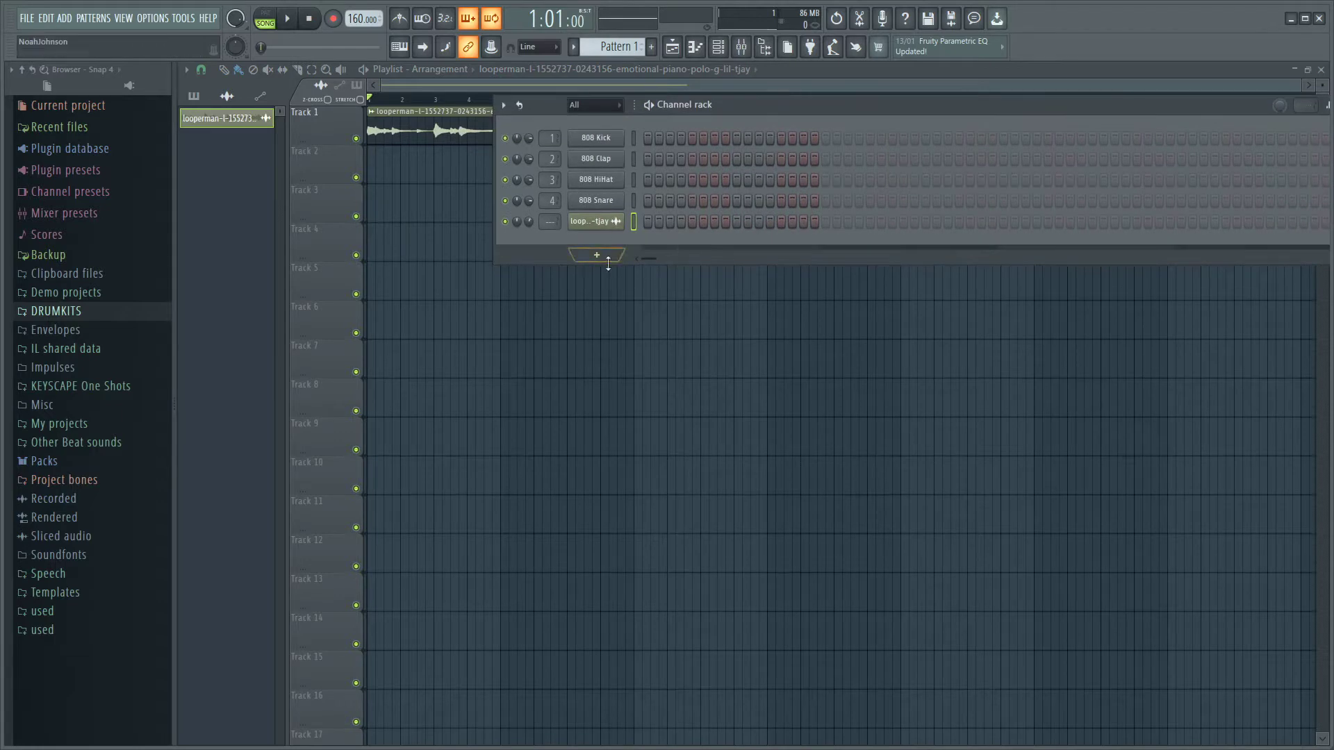
{"action": "left_click", "coordinate": [596, 255]}
{"action": "left_click", "coordinate": [609, 420]}
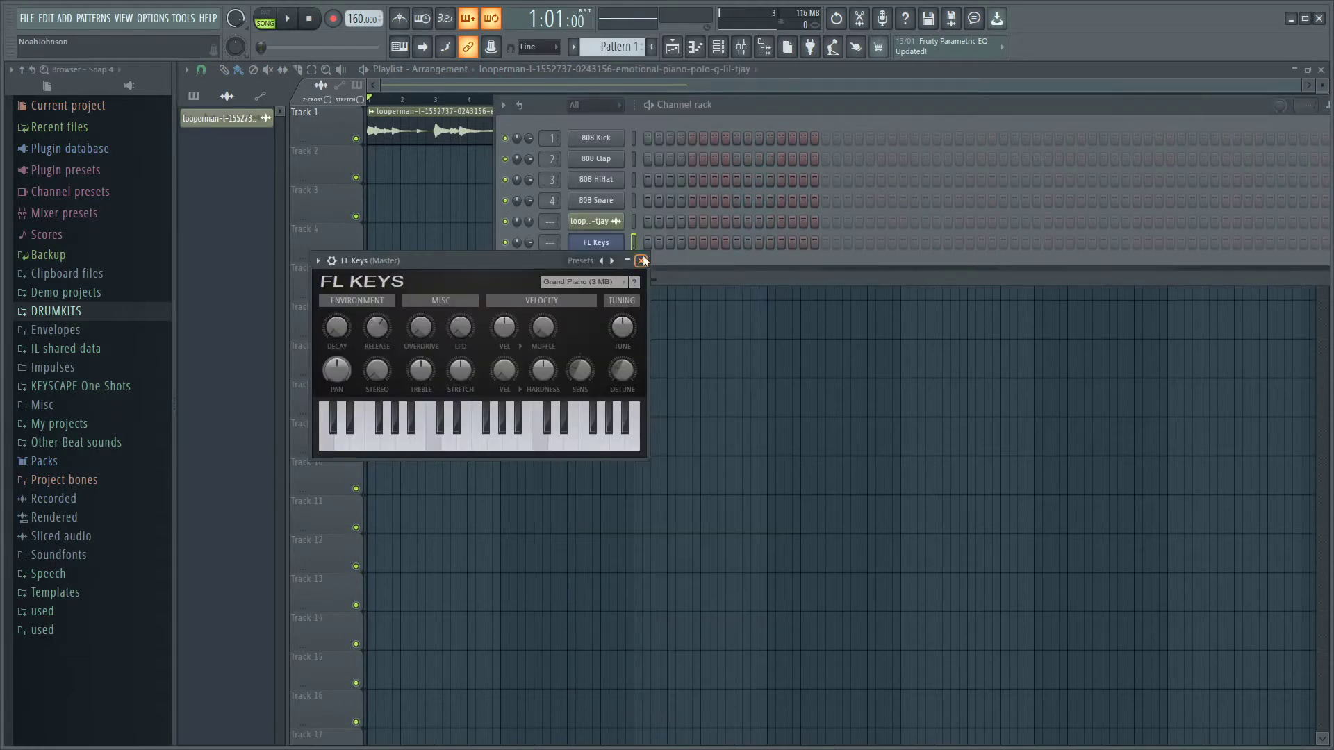
{"action": "left_click", "coordinate": [643, 255]}
- Open the piano roll for the FL Keys channel, close the Channel rack and reposition the piano roll over the playlist
{"action": "right_click", "coordinate": [614, 243]}
{"action": "left_click", "coordinate": [643, 245]}
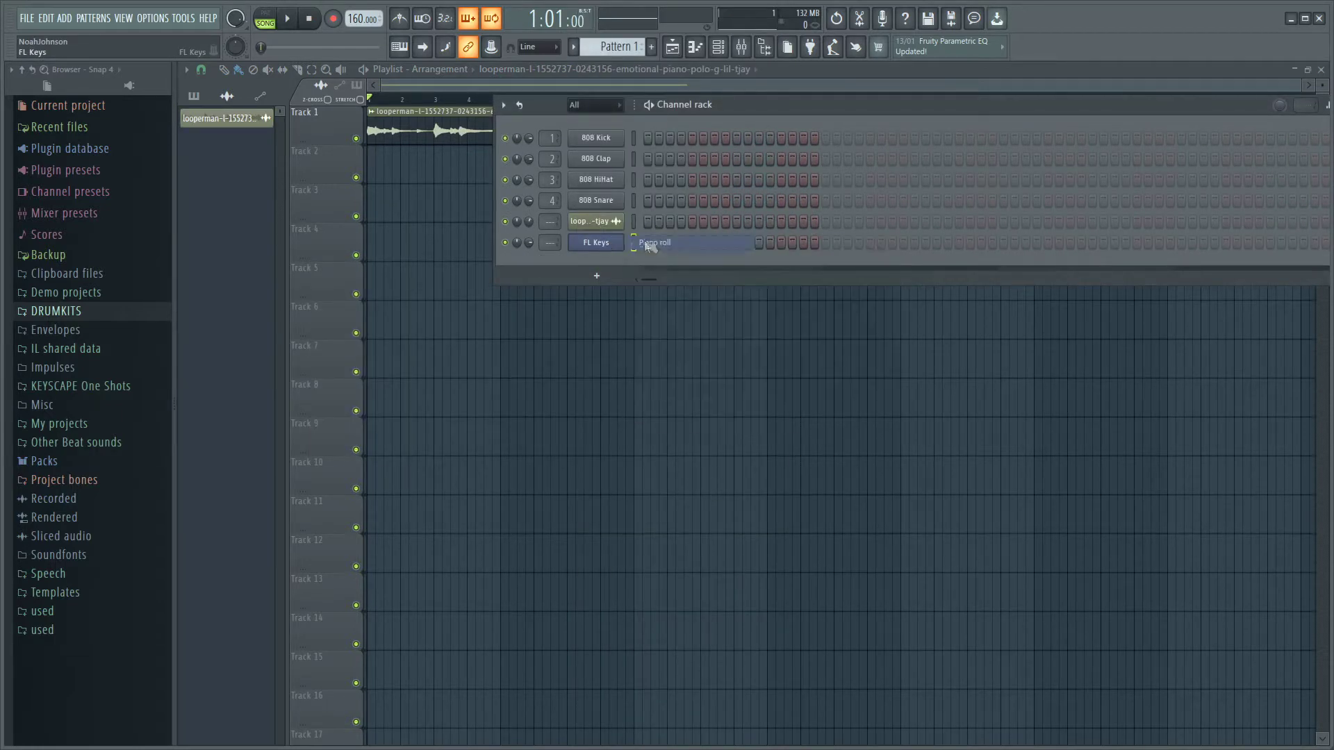
{"action": "left_click_drag", "start_coordinate": [665, 106], "coordinate": [576, 105]}
{"action": "left_click", "coordinate": [1219, 105]}
{"action": "left_click_drag", "start_coordinate": [861, 134], "coordinate": [949, 74]}
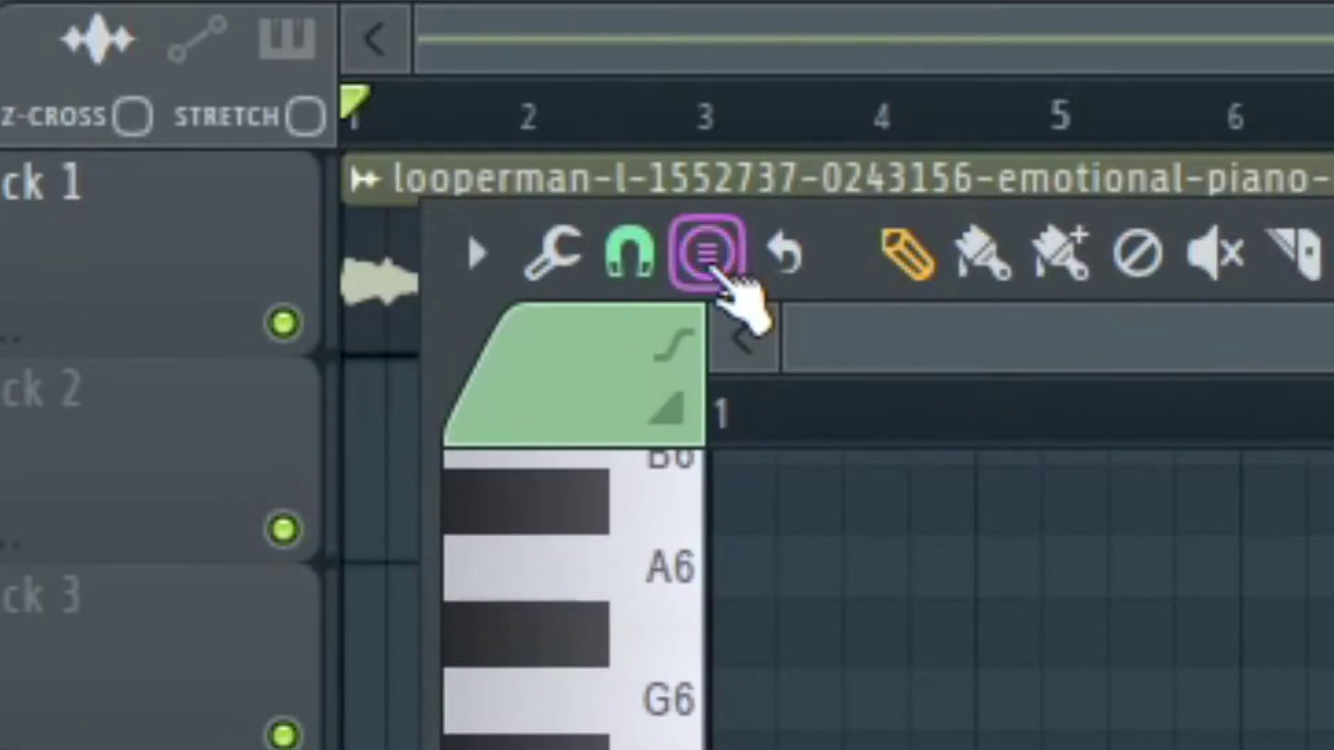
- Stamp a Minor Natural (Aeolian) scale rooted on A5 at bar 1, lengthen its notes to about 1.75 bars and select them all
{"action": "left_click", "coordinate": [712, 264]}
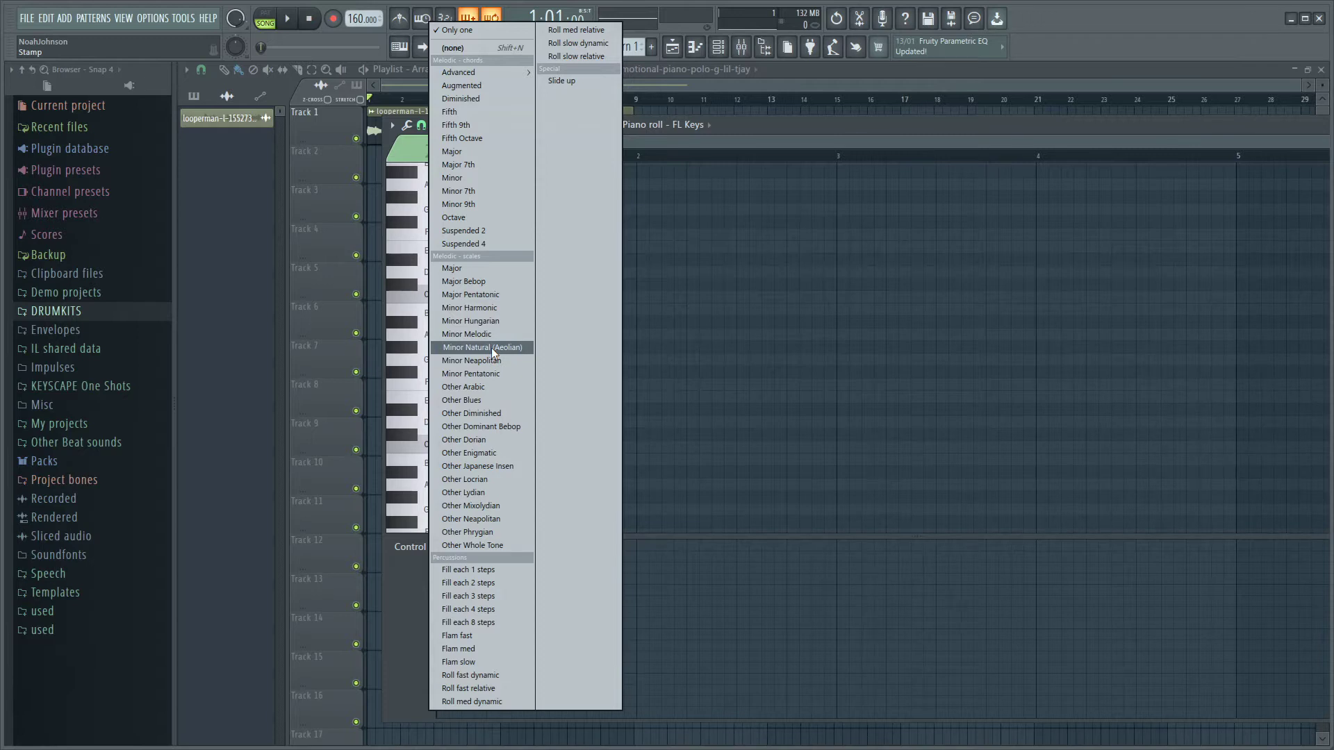
{"action": "left_click", "coordinate": [471, 347]}
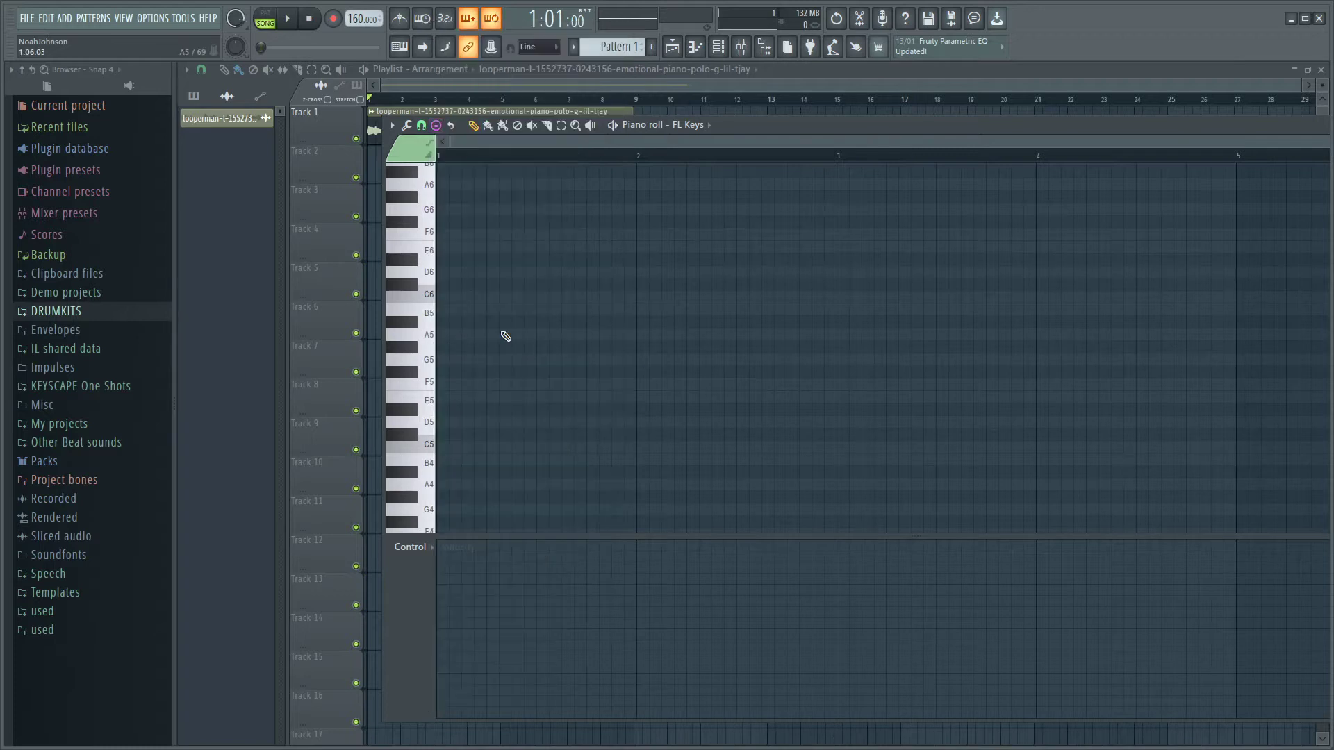
{"action": "left_click", "coordinate": [501, 323]}
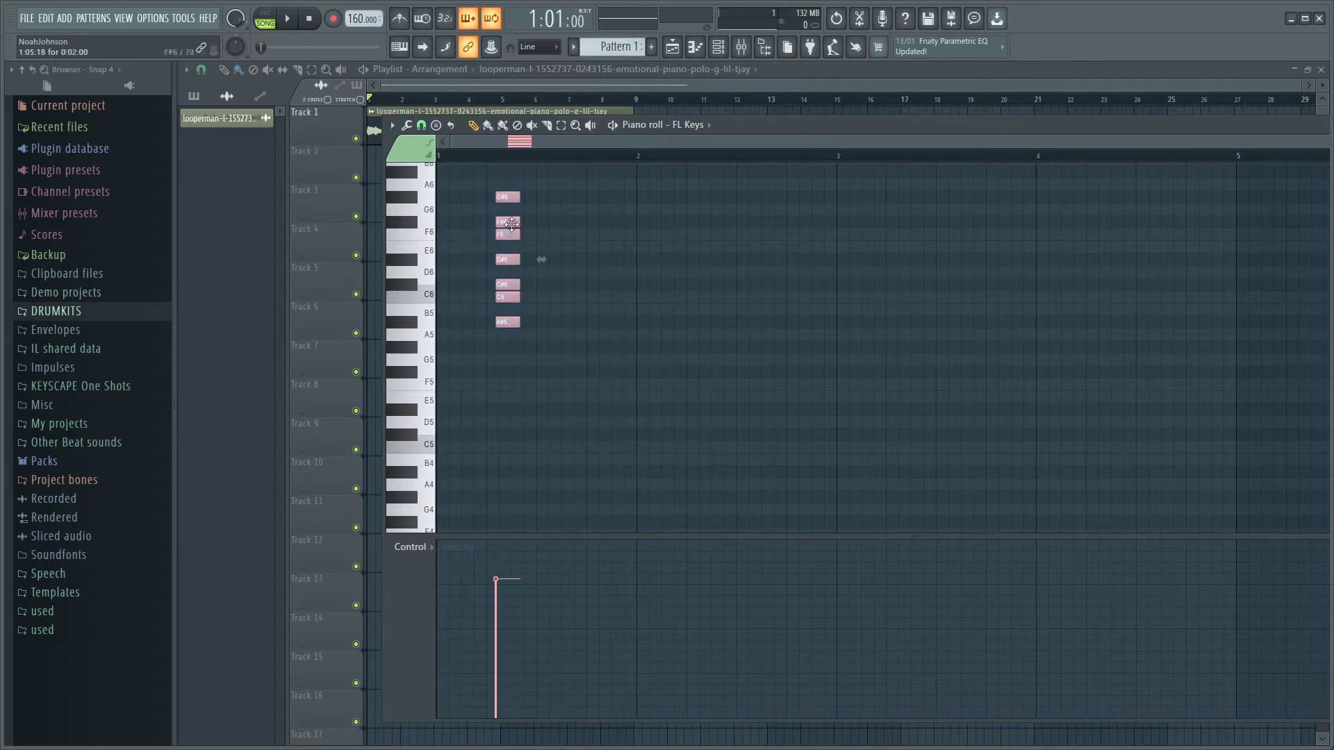
{"action": "left_click_drag", "start_coordinate": [511, 223], "coordinate": [787, 239]}
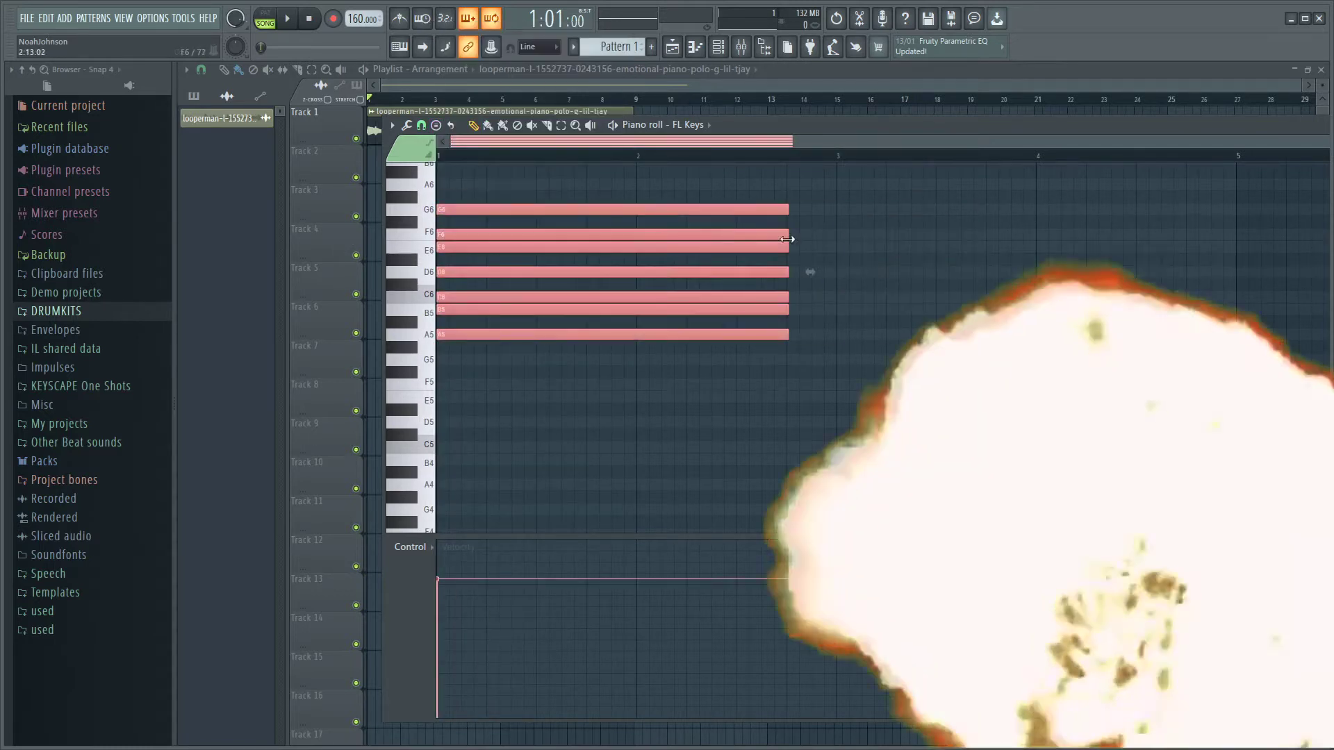
{"action": "left_click", "coordinate": [476, 335]}
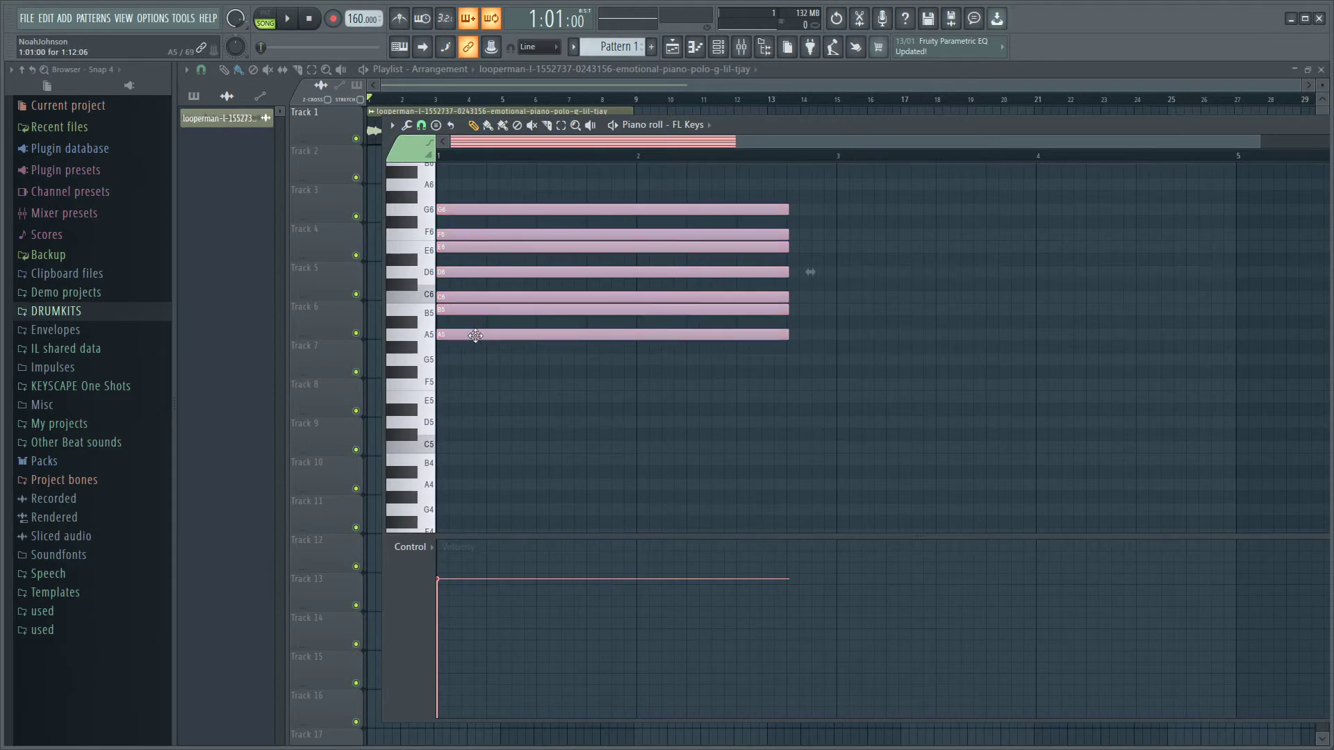
{"action": "key", "text": "ctrl+a"}
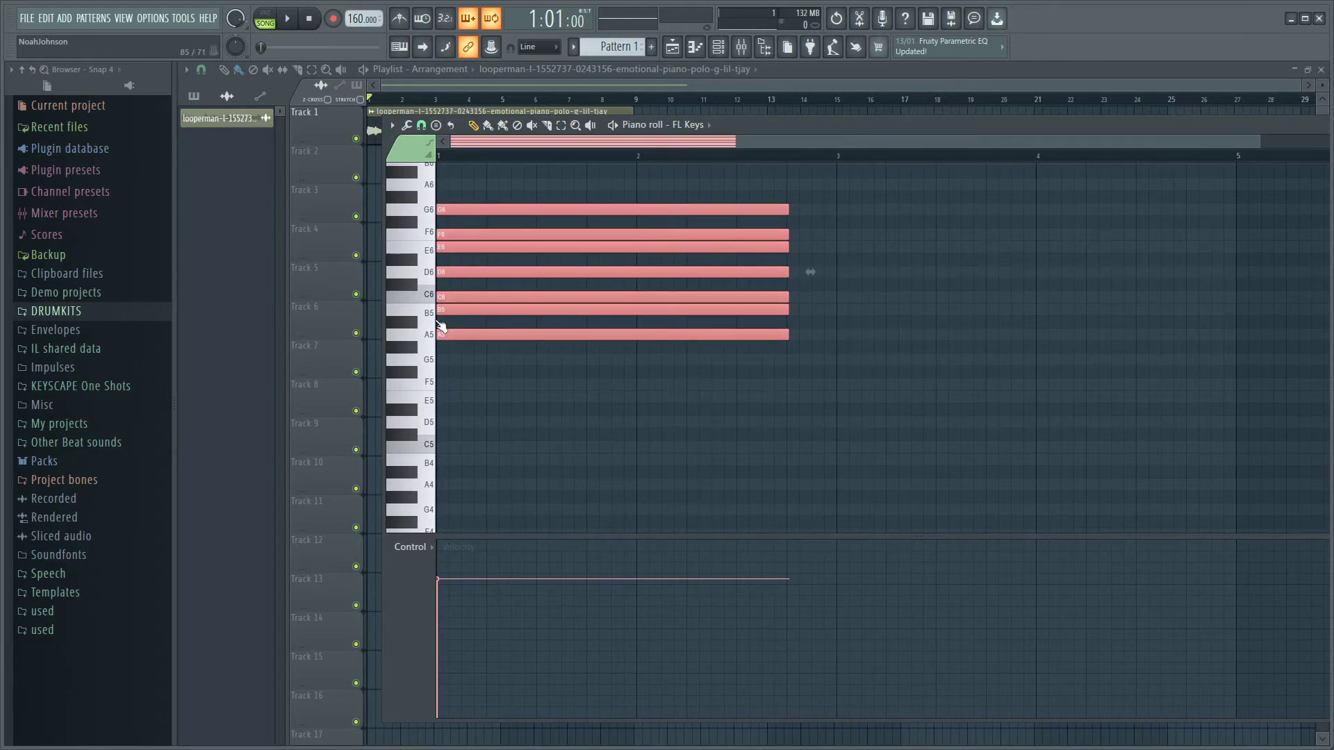
- Shift the whole scale down to a G5 root and test it against the playing loop with the piano keys
{"action": "left_click_drag", "start_coordinate": [565, 209], "coordinate": [550, 235]}
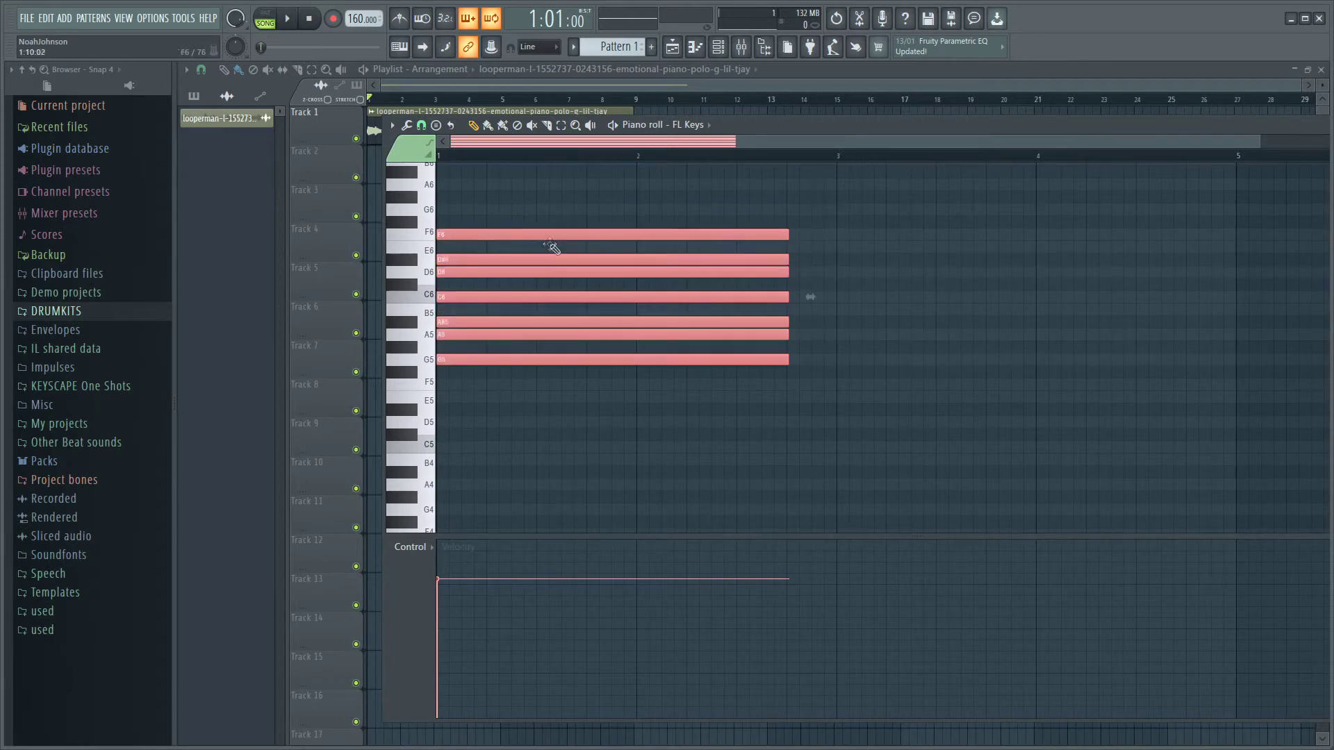
{"action": "key", "text": "space"}
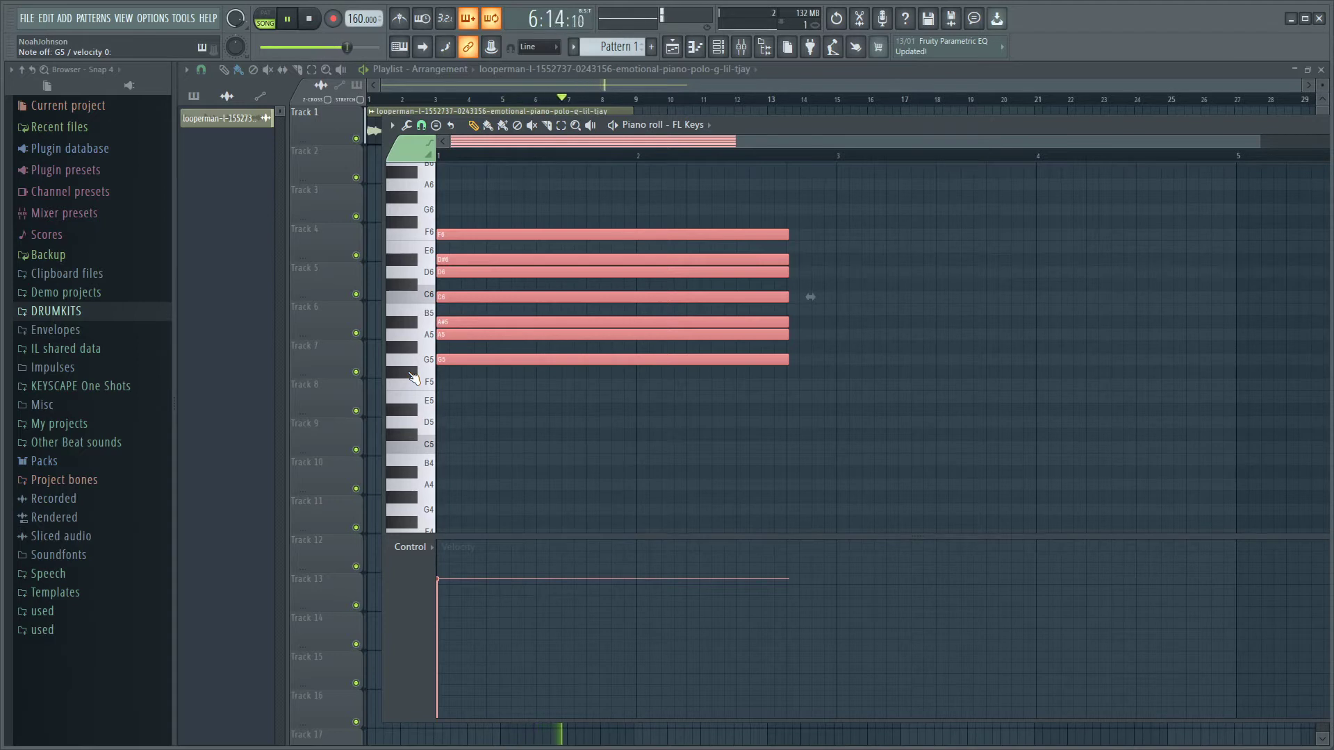
{"action": "left_click", "coordinate": [412, 375]}
{"action": "left_click", "coordinate": [414, 376]}
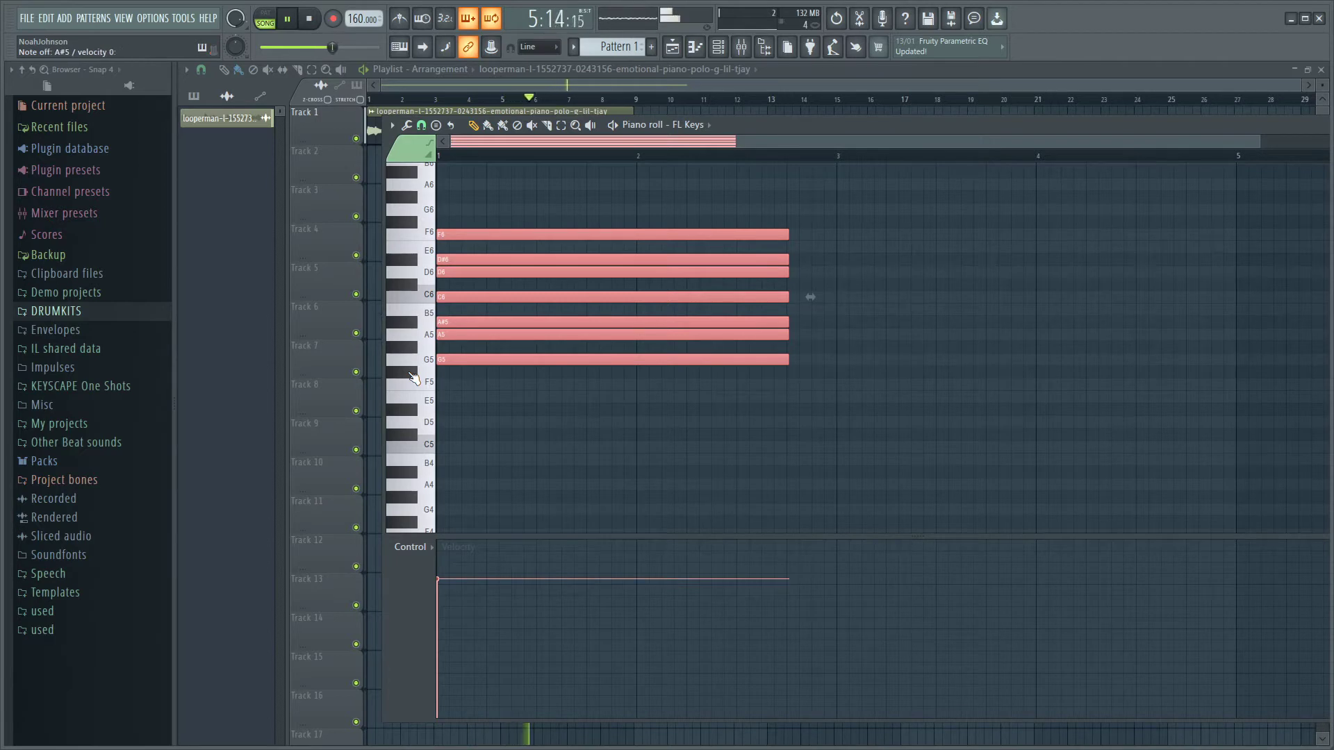
{"action": "left_click", "coordinate": [309, 19]}
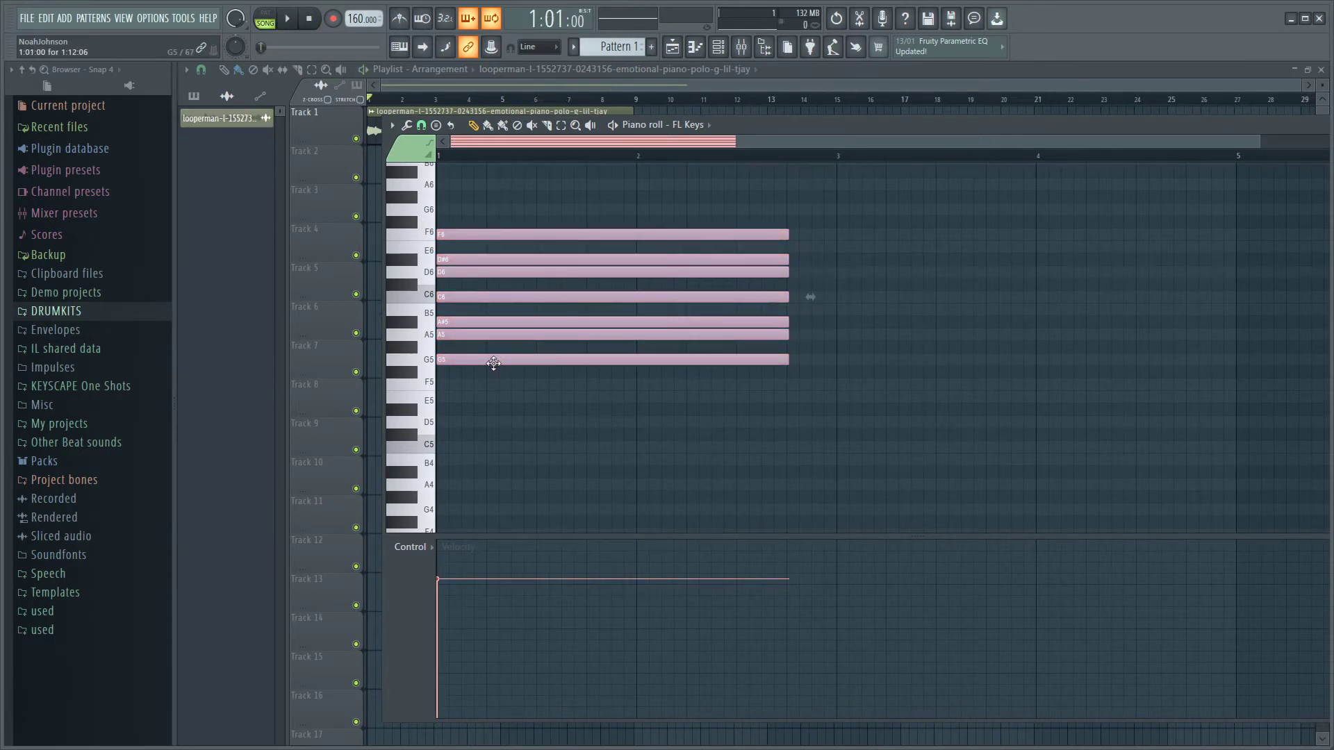
- Shift the whole scale down to an F5 root and test it against the playing loop
{"action": "left_click_drag", "start_coordinate": [494, 363], "coordinate": [452, 398]}
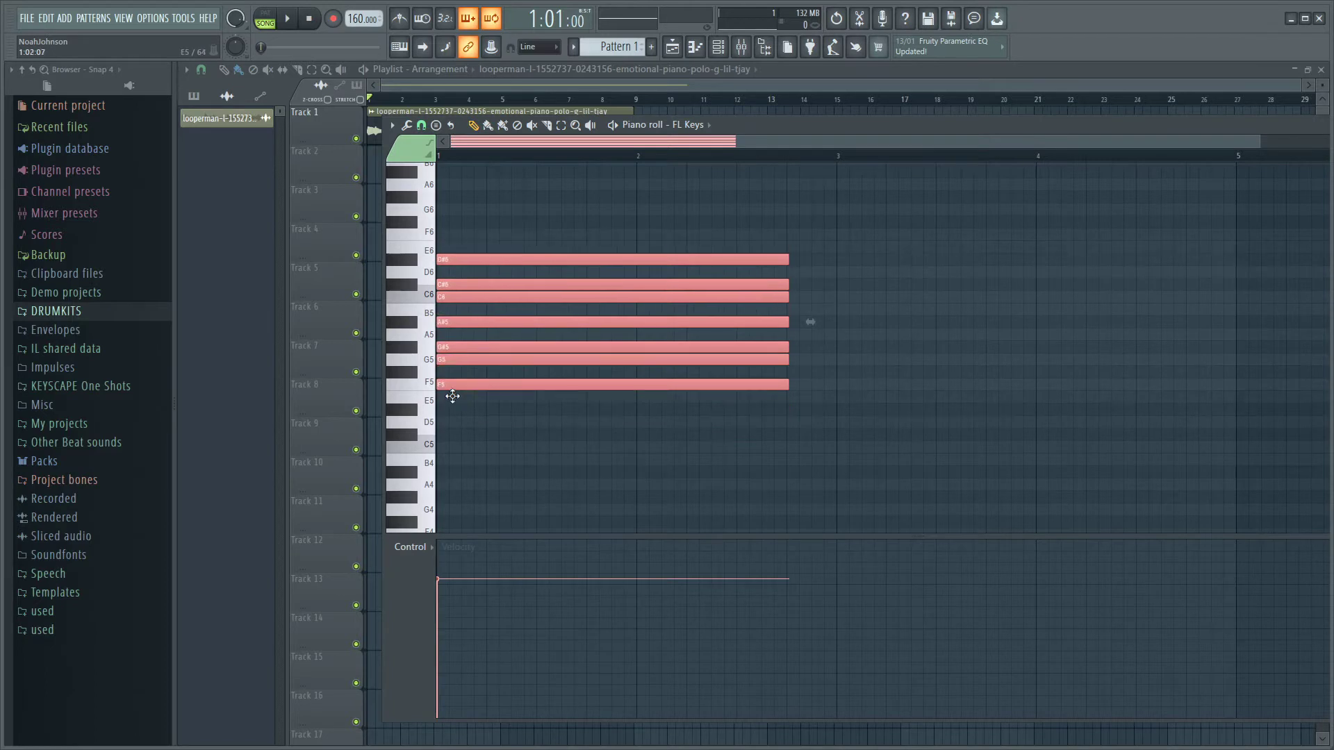
{"action": "key", "text": "space"}
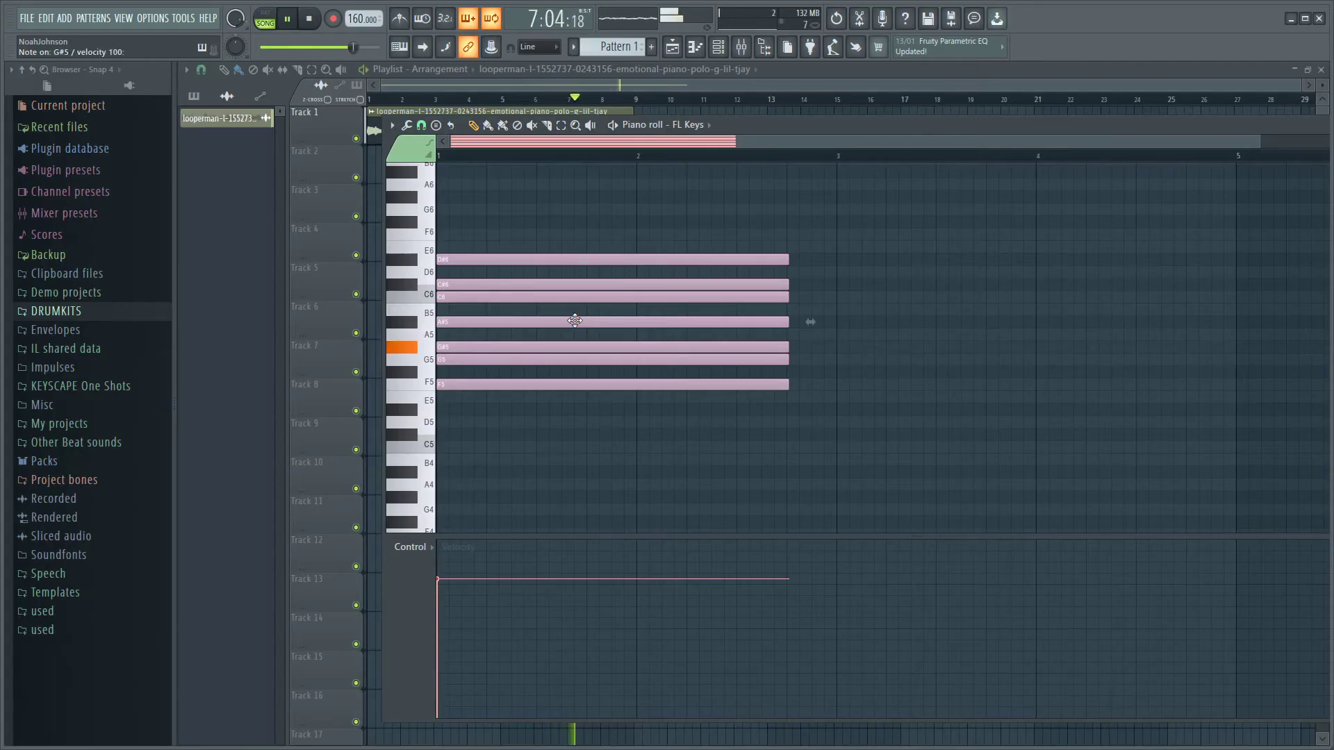
{"action": "key", "text": "space"}
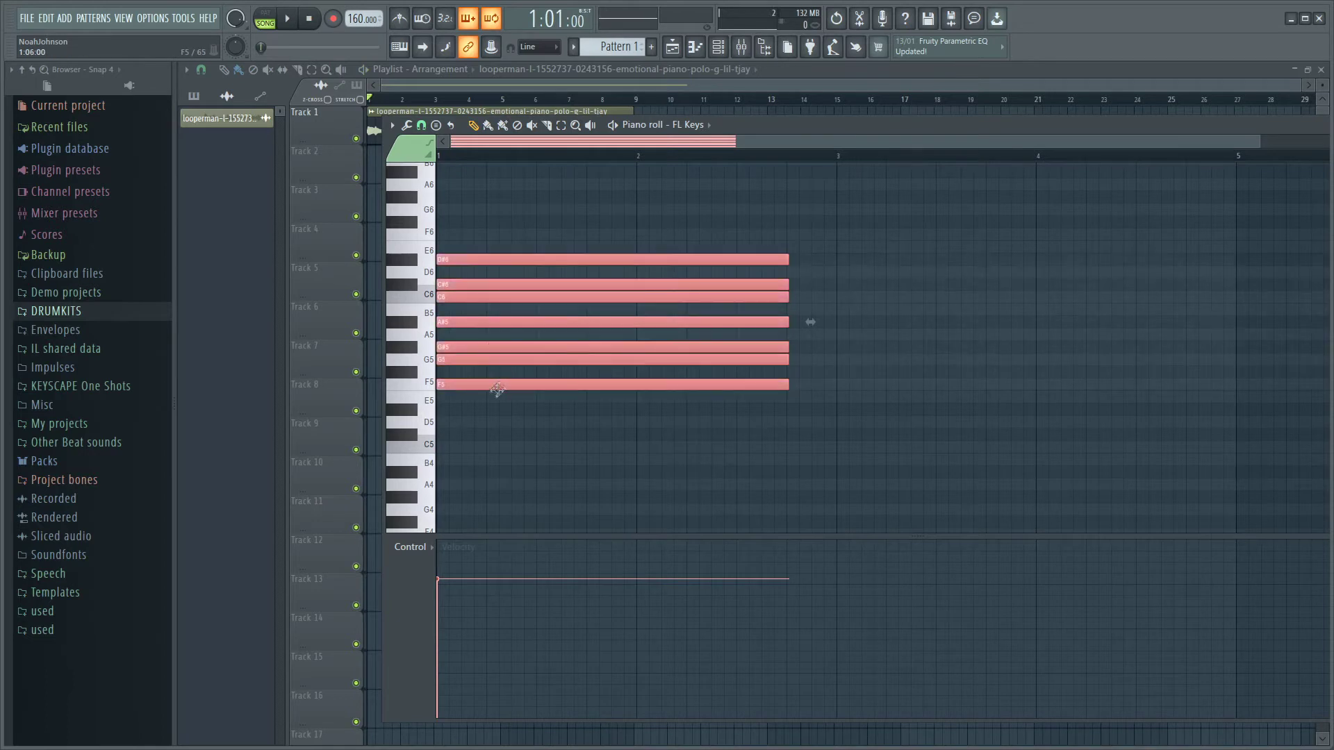
- Shift the whole scale down to an E5 root and play the loop to compare the notes
{"action": "left_click_drag", "start_coordinate": [501, 384], "coordinate": [501, 397]}
{"action": "key", "text": "ctrl+d"}
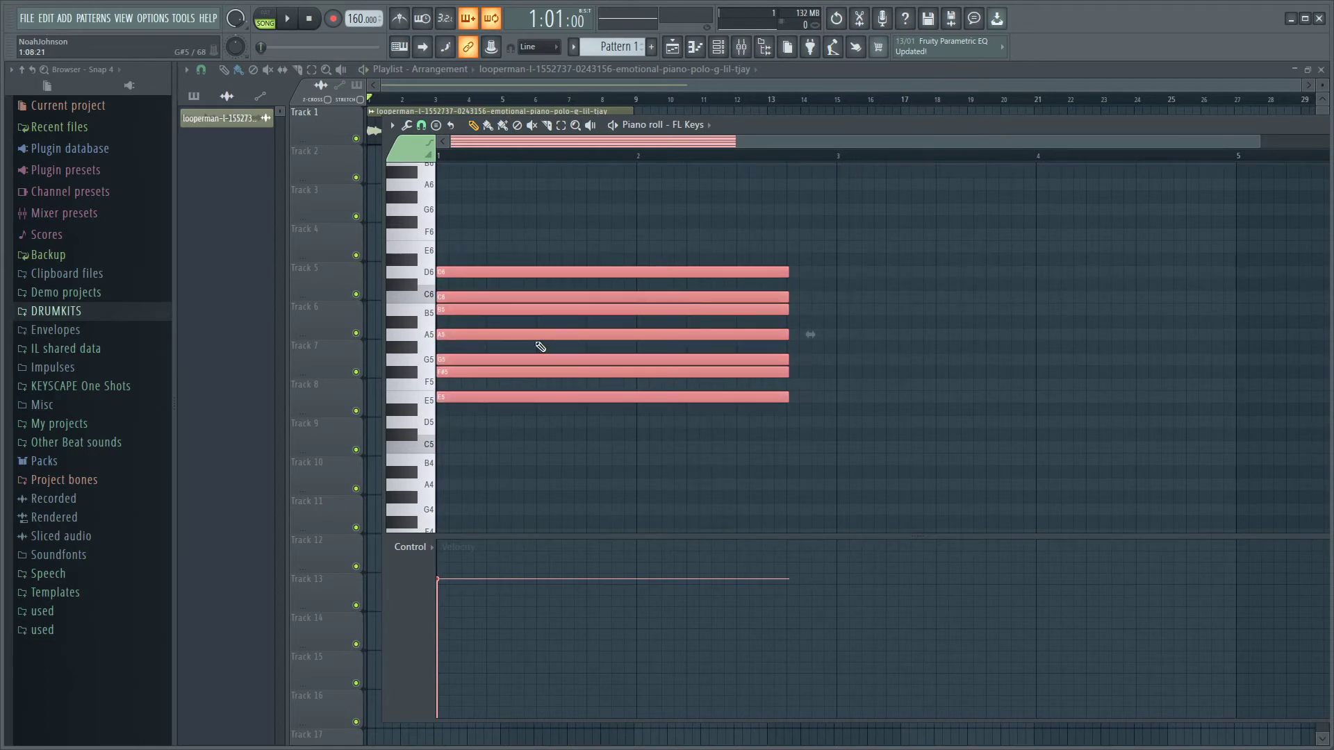
{"action": "key", "text": "space"}
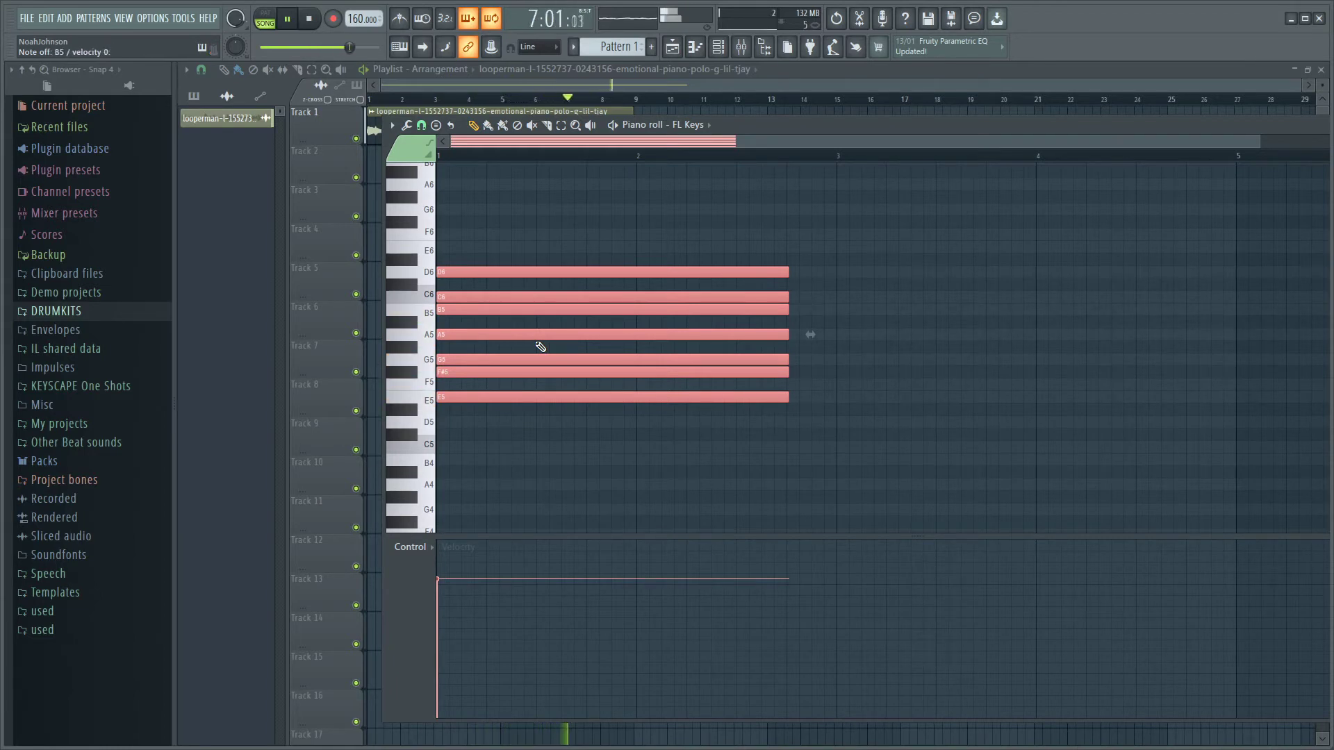
{"action": "left_click", "coordinate": [309, 18]}
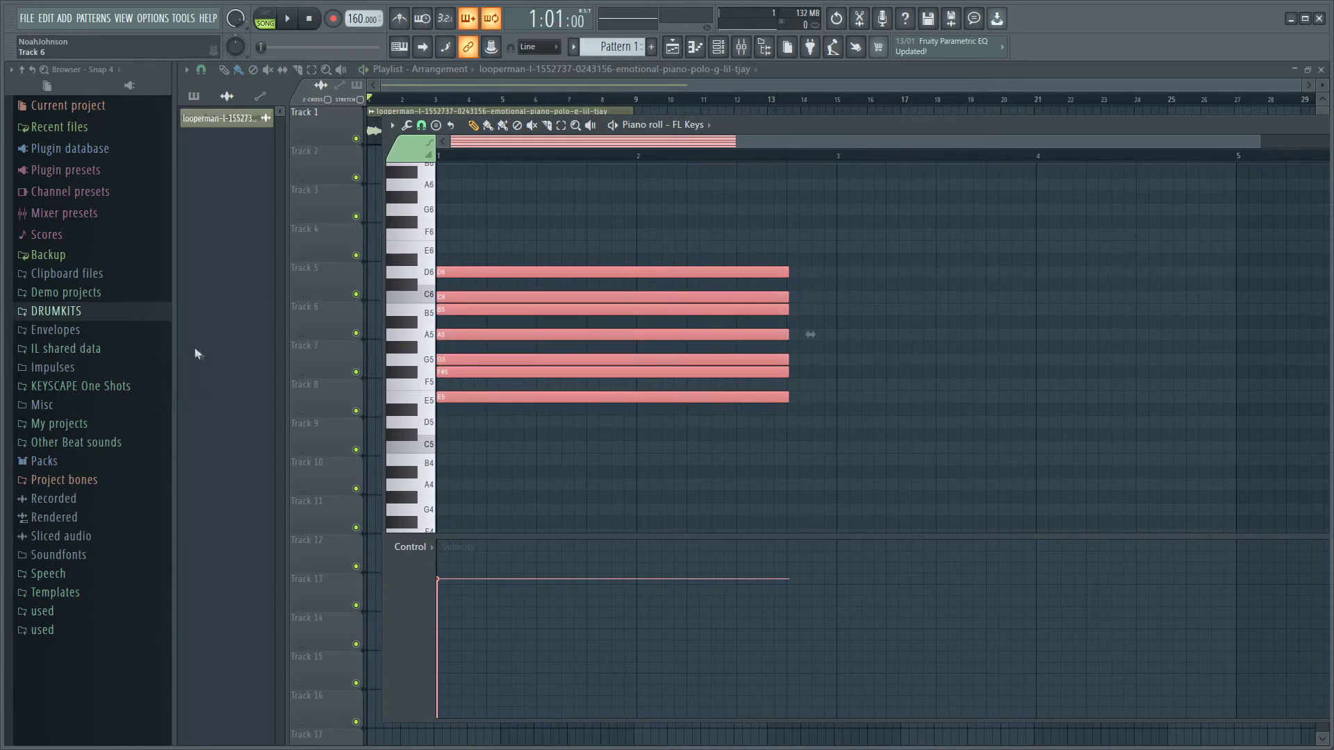
- Close the piano roll and open the Track 1 piano loop's sample in the Edison audio editor
{"action": "key", "text": "F7"}
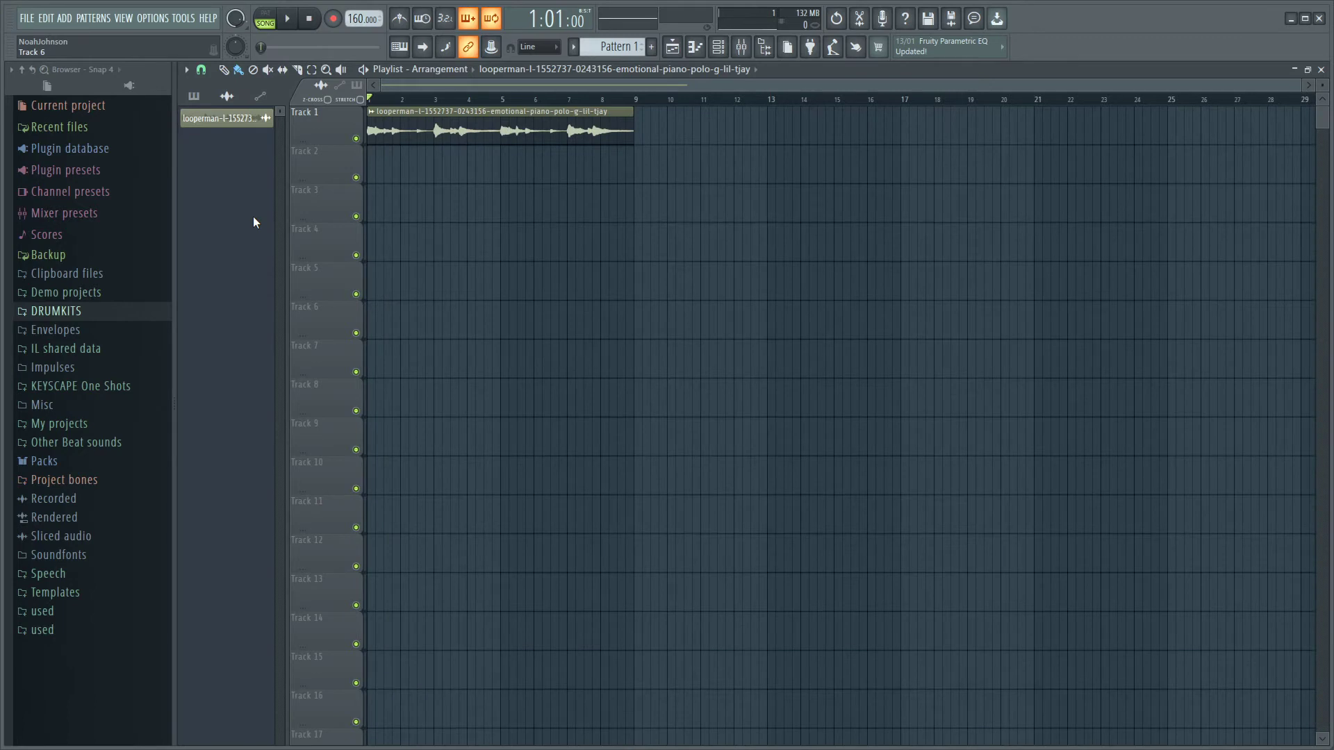
{"action": "double_click", "coordinate": [438, 128]}
{"action": "right_click", "coordinate": [415, 491]}
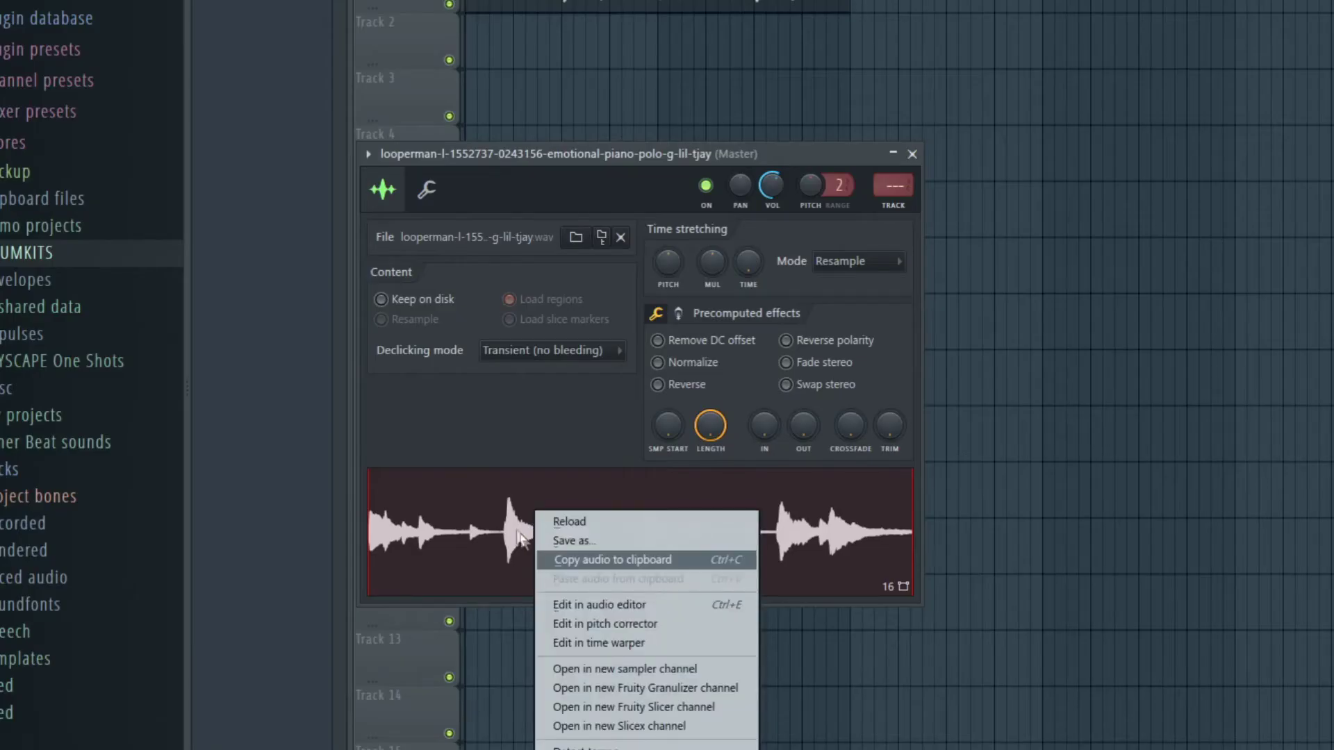
{"action": "right_click", "coordinate": [510, 529]}
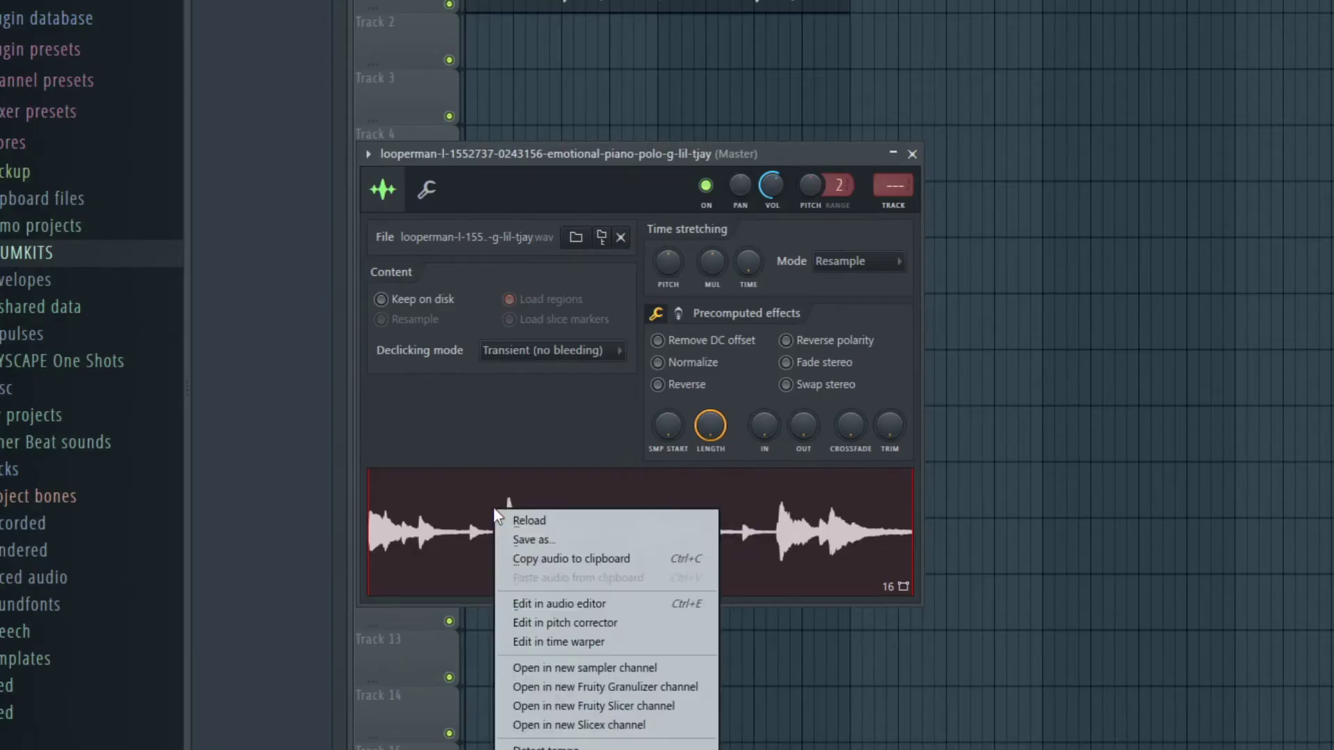
{"action": "left_click", "coordinate": [620, 595]}
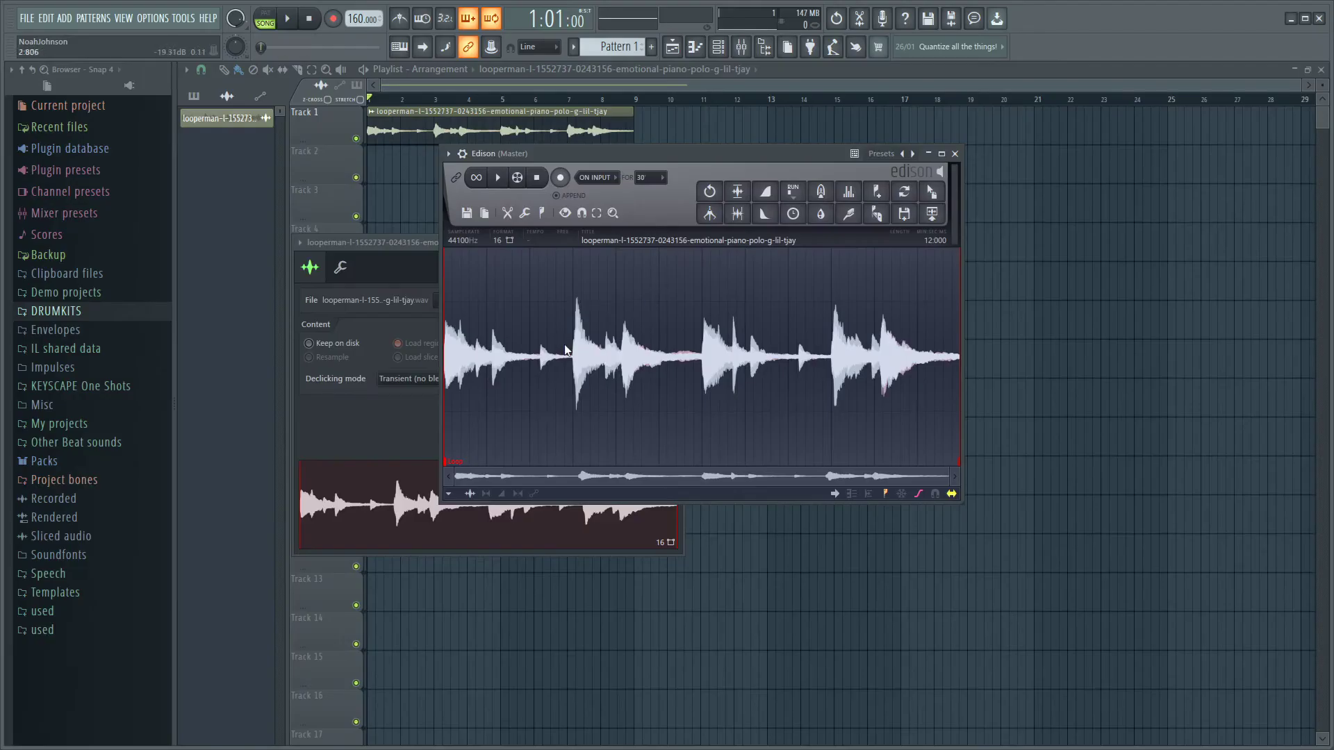
- Detect pitch regions across the piano loop in Edison
{"action": "right_click", "coordinate": [677, 353]}
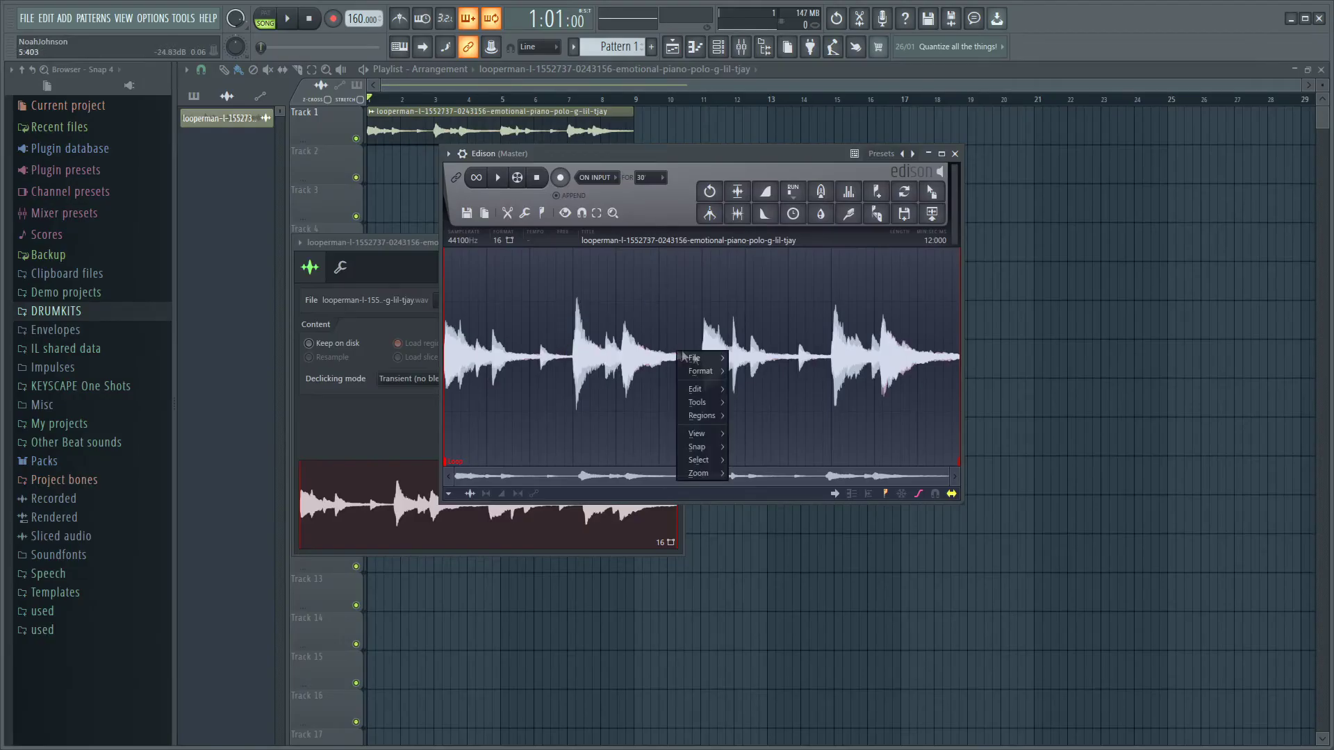
{"action": "mouse_move", "coordinate": [705, 416]}
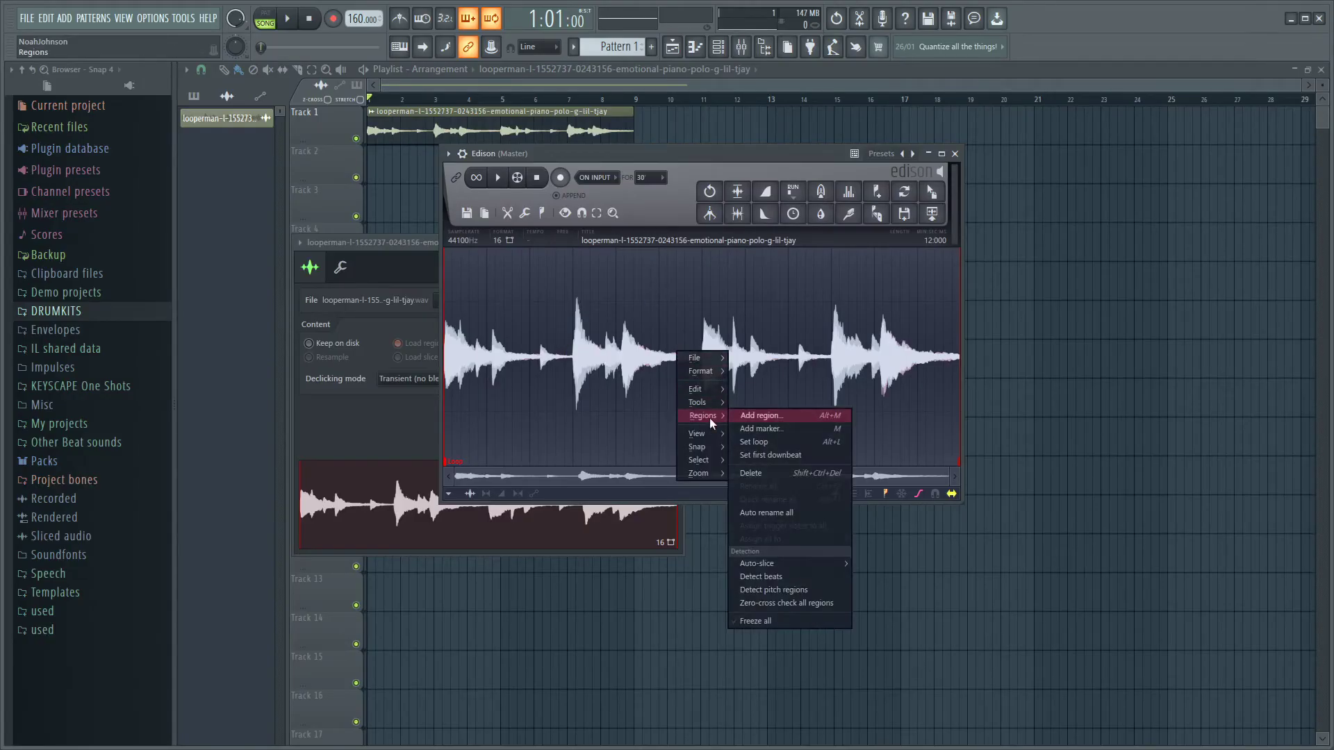
{"action": "left_click", "coordinate": [787, 591]}
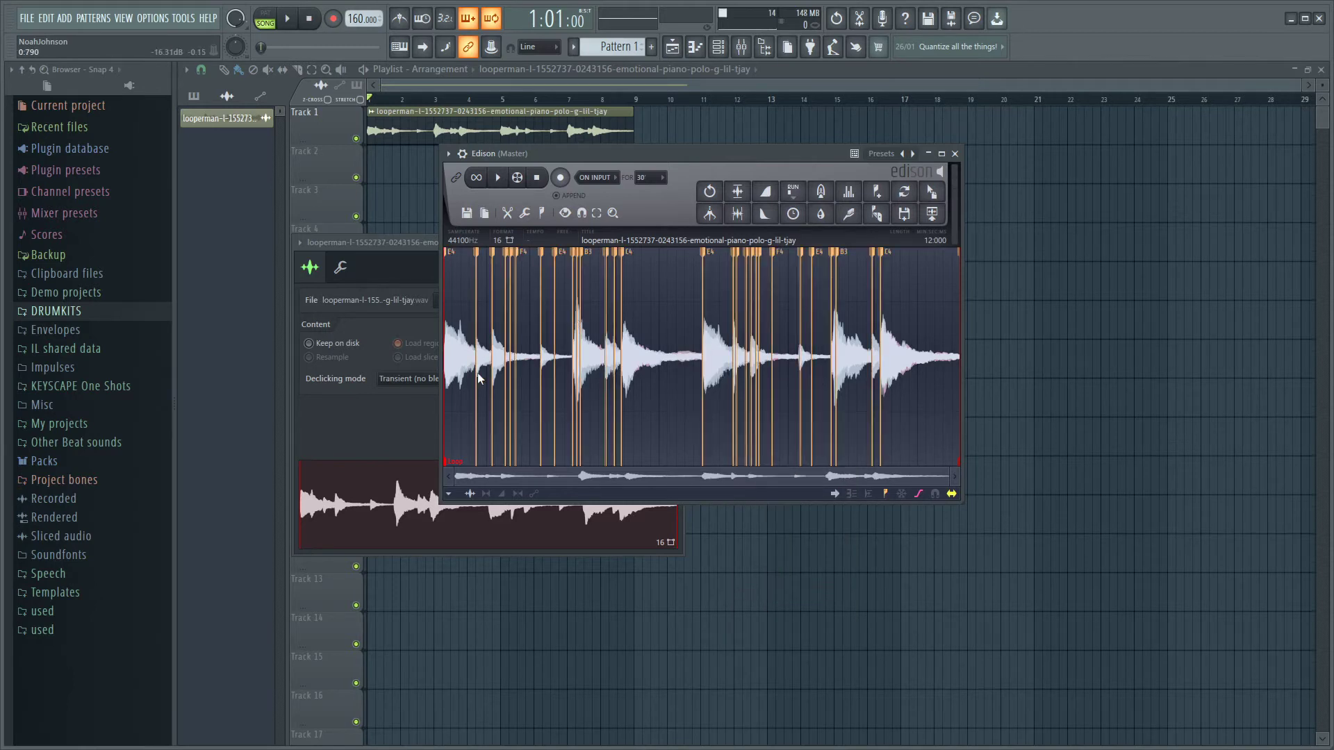
- Examine the note labels of the detected pitch regions along the piano loop's waveform
{"action": "scroll", "coordinate": [477, 375], "scroll_direction": "up", "scroll_amount": 3}
{"action": "scroll", "coordinate": [477, 374], "scroll_direction": "down", "scroll_amount": 3}
{"action": "left_click_drag", "start_coordinate": [946, 472], "coordinate": [521, 474]}
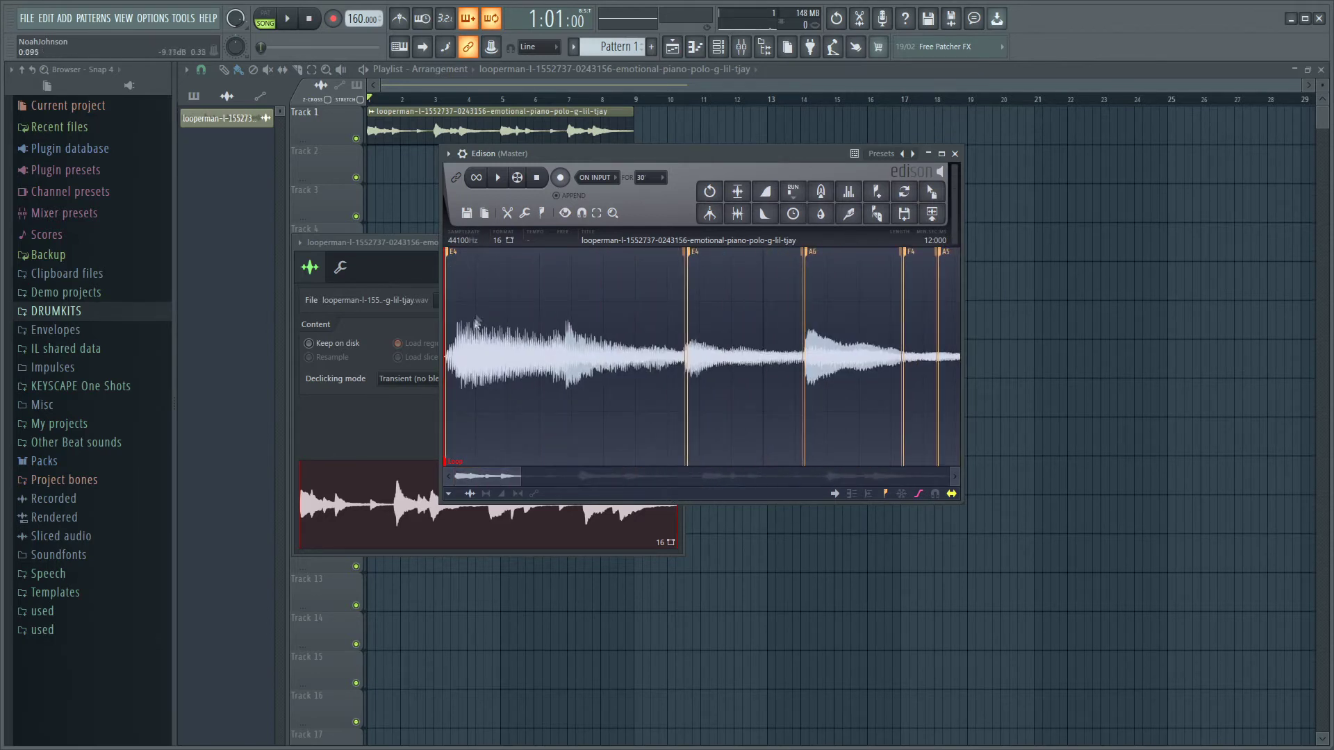
{"action": "scroll", "coordinate": [531, 375], "scroll_direction": "down", "scroll_amount": 2}
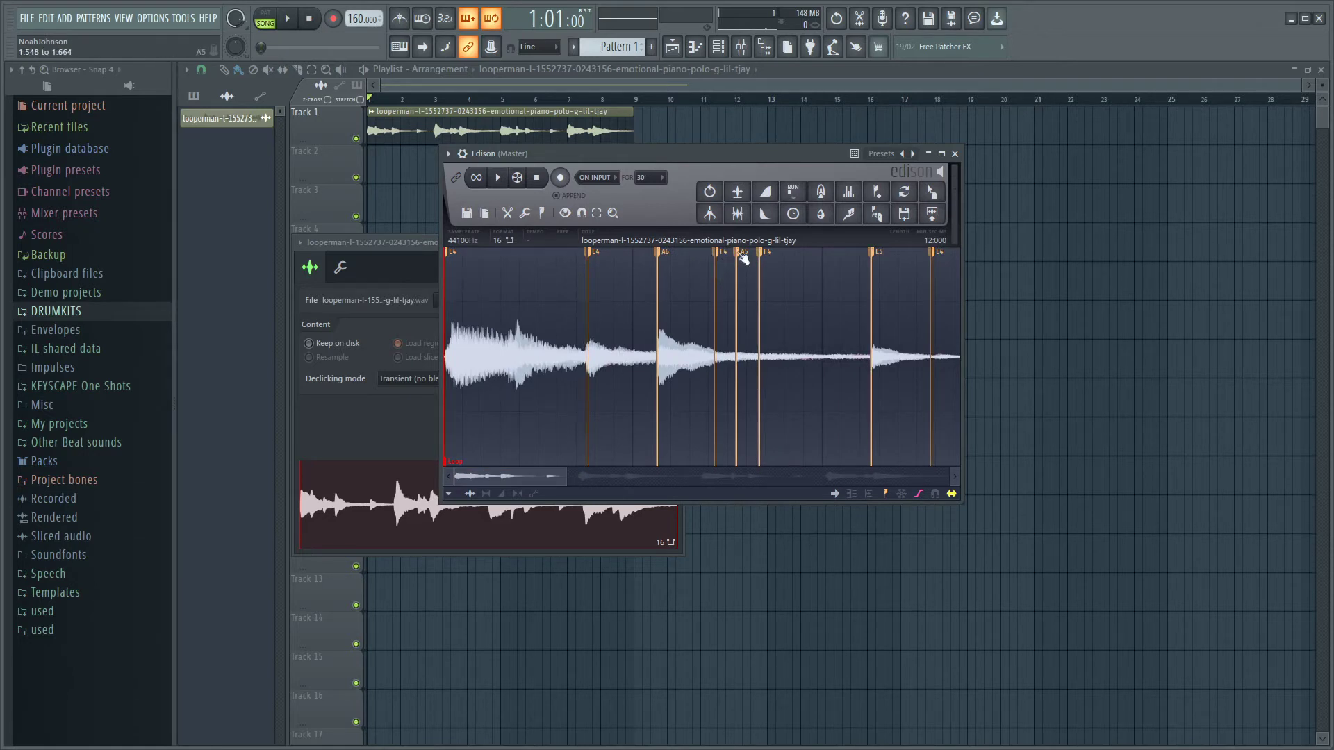
{"action": "scroll", "coordinate": [460, 256], "scroll_direction": "down", "scroll_amount": 4}
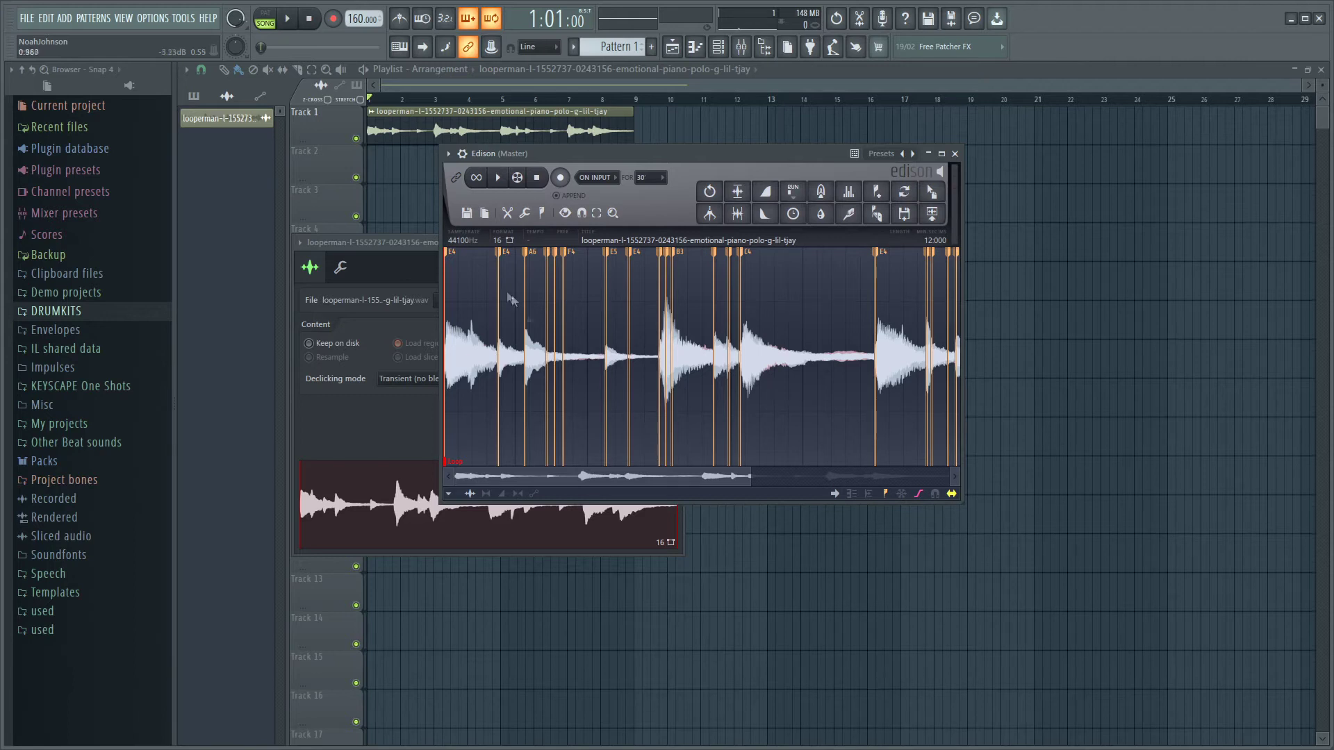
{"action": "right_click", "coordinate": [592, 318]}
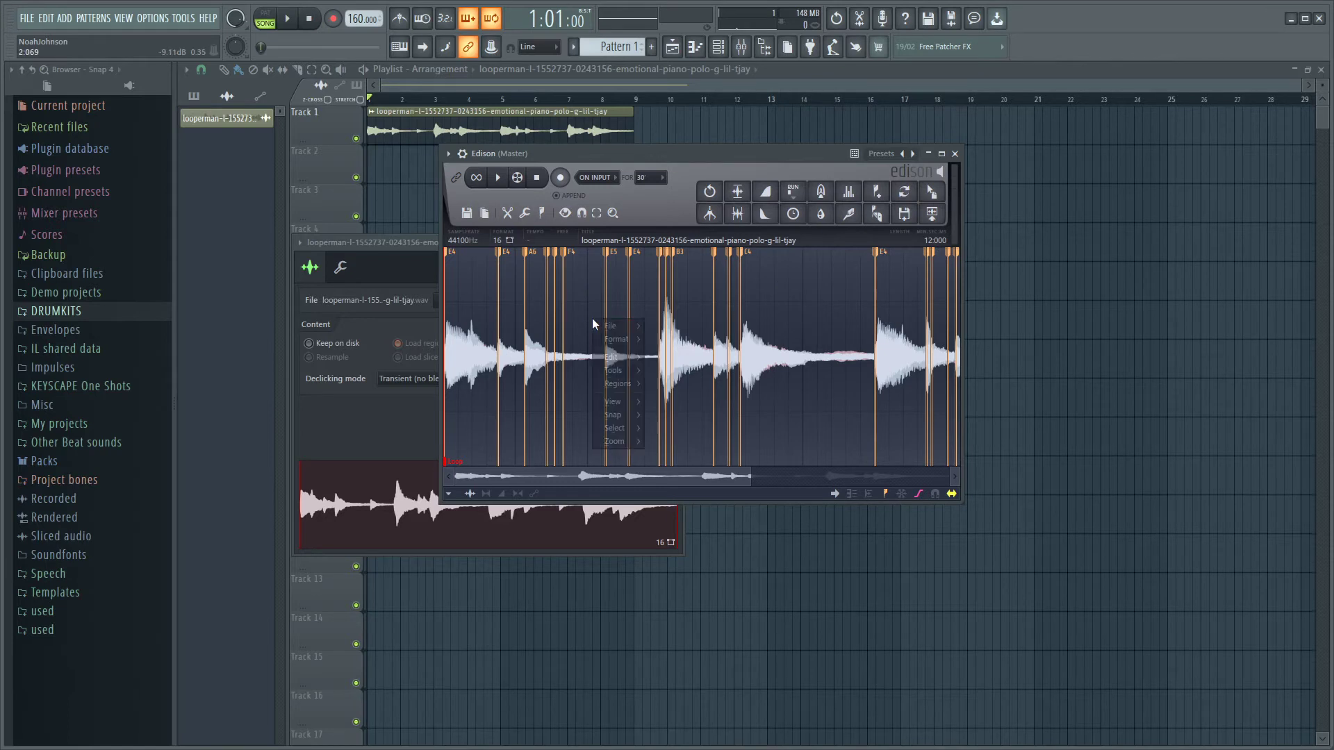
{"action": "mouse_move", "coordinate": [620, 383]}
{"action": "left_click", "coordinate": [536, 301]}
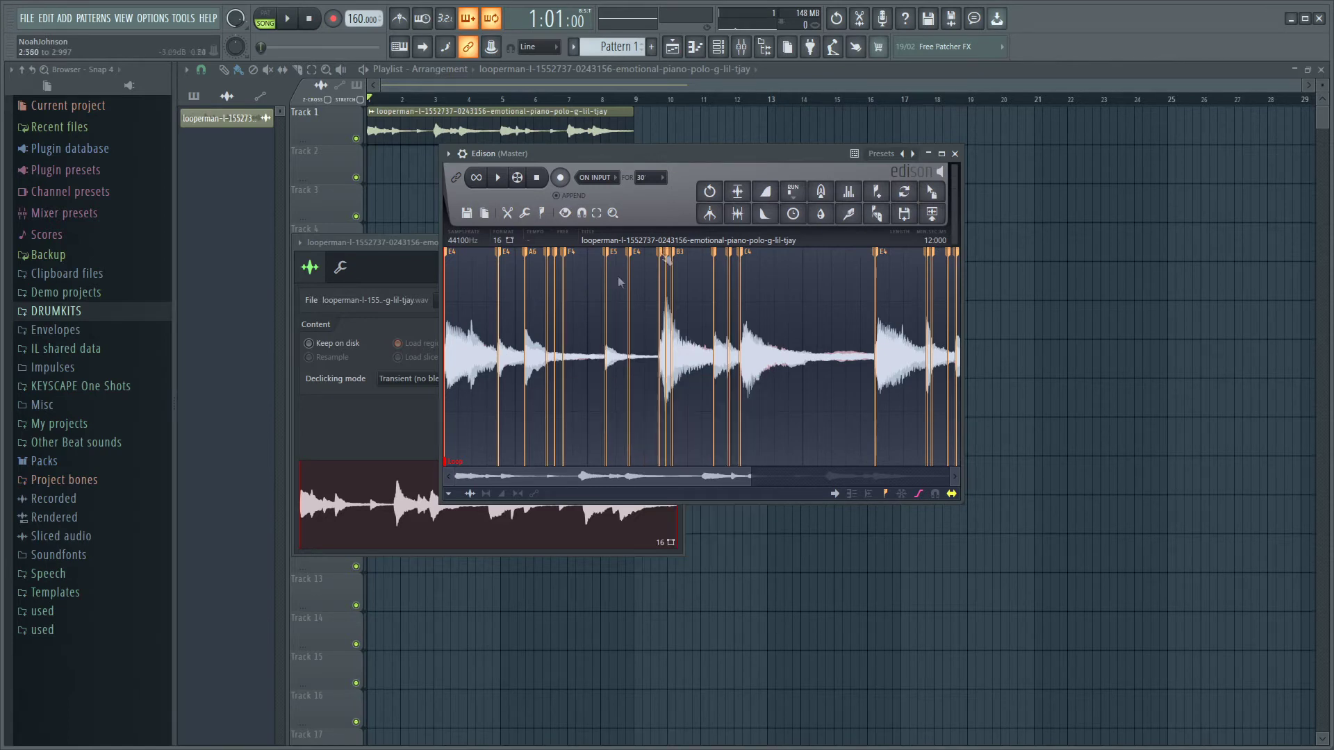
- Close Edison, the sample settings and the mixer to return to the playlist
{"action": "left_click_drag", "start_coordinate": [700, 157], "coordinate": [656, 167]}
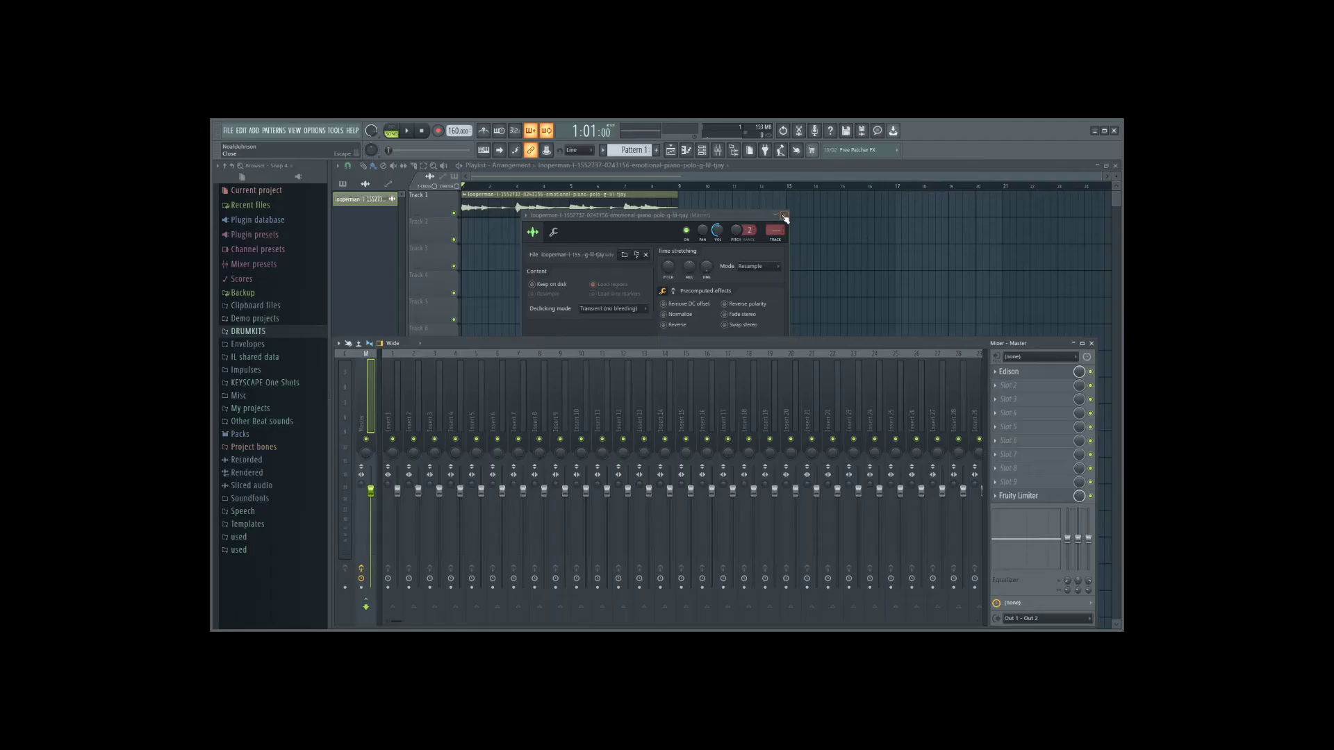
{"action": "left_click", "coordinate": [838, 141]}
{"action": "key", "text": "F9"}
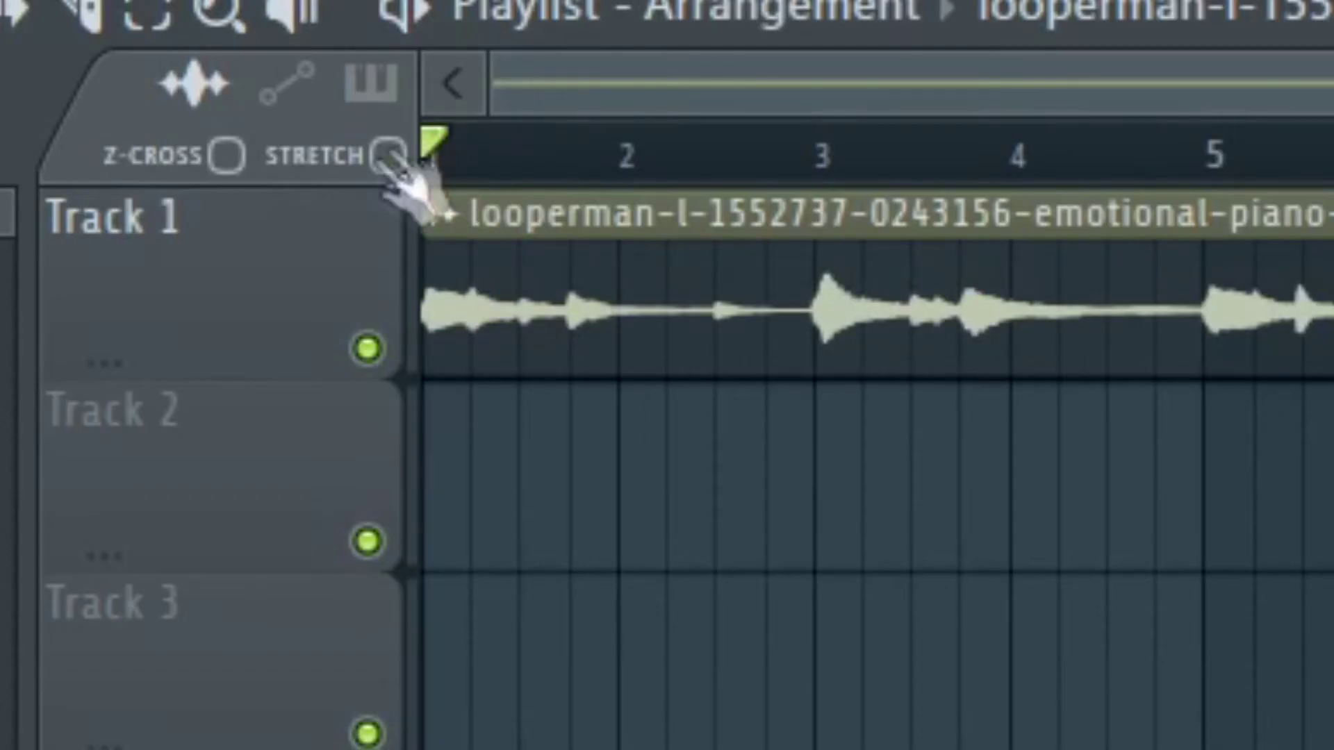
- Run tempo detection on the Track 1 piano loop and choose the 160 (estimated) option
{"action": "left_click", "coordinate": [439, 214]}
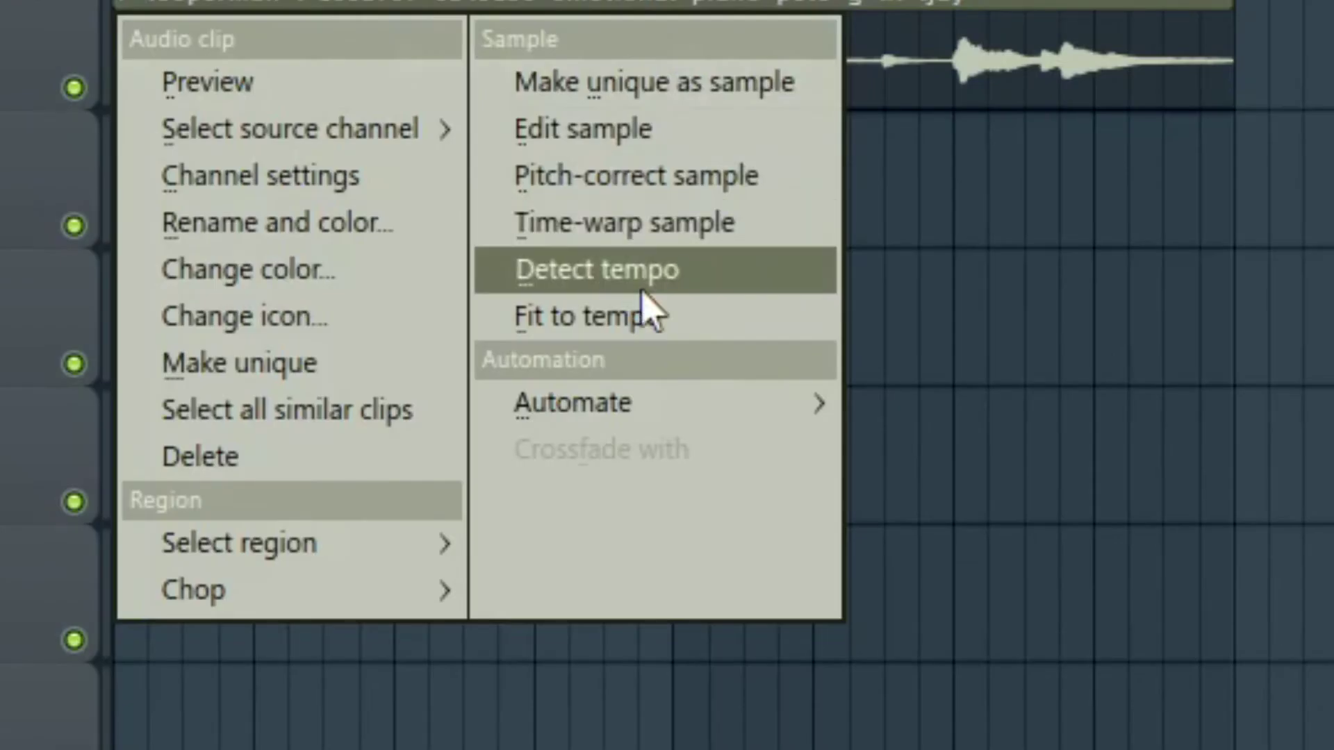
{"action": "left_click", "coordinate": [1159, 541]}
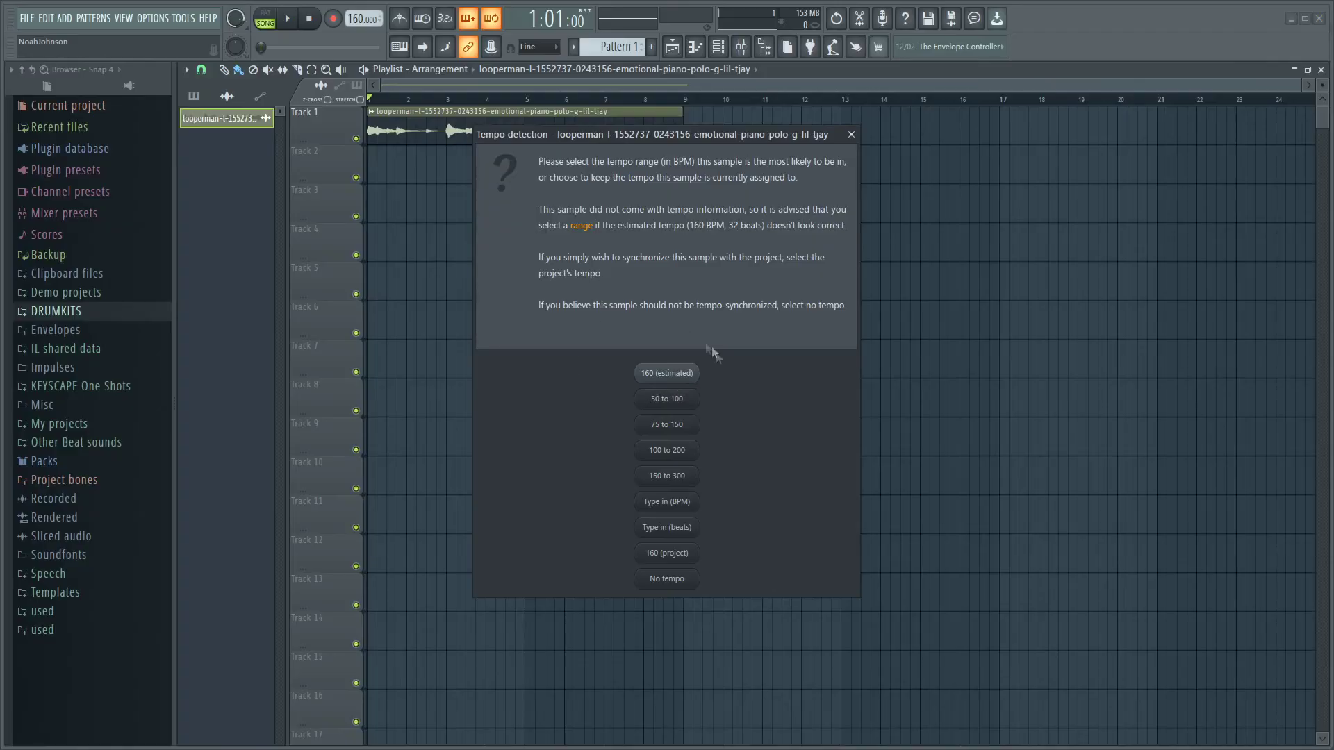
{"action": "left_click", "coordinate": [675, 378]}
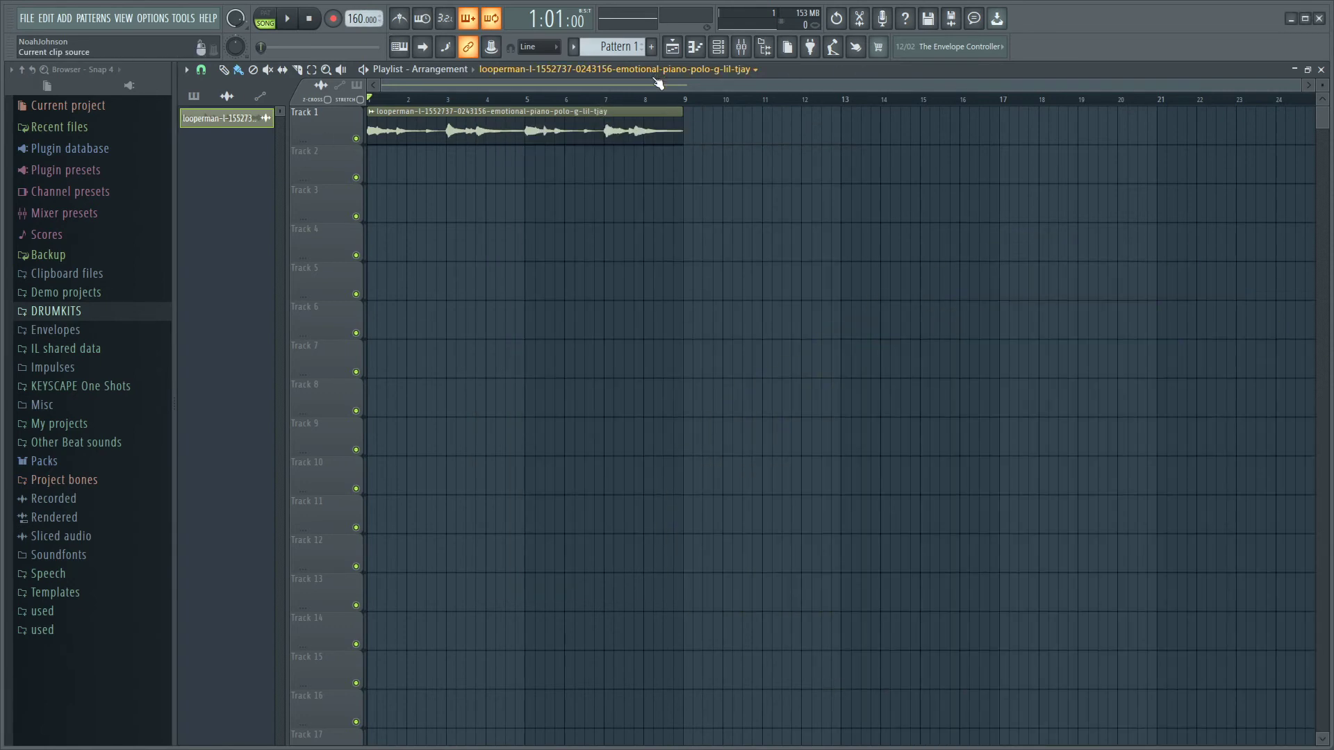
- Open the Tempo tapper, tap along to the beat of the playing piano loop, and close the tapper and stop playback
{"action": "left_click", "coordinate": [833, 48]}
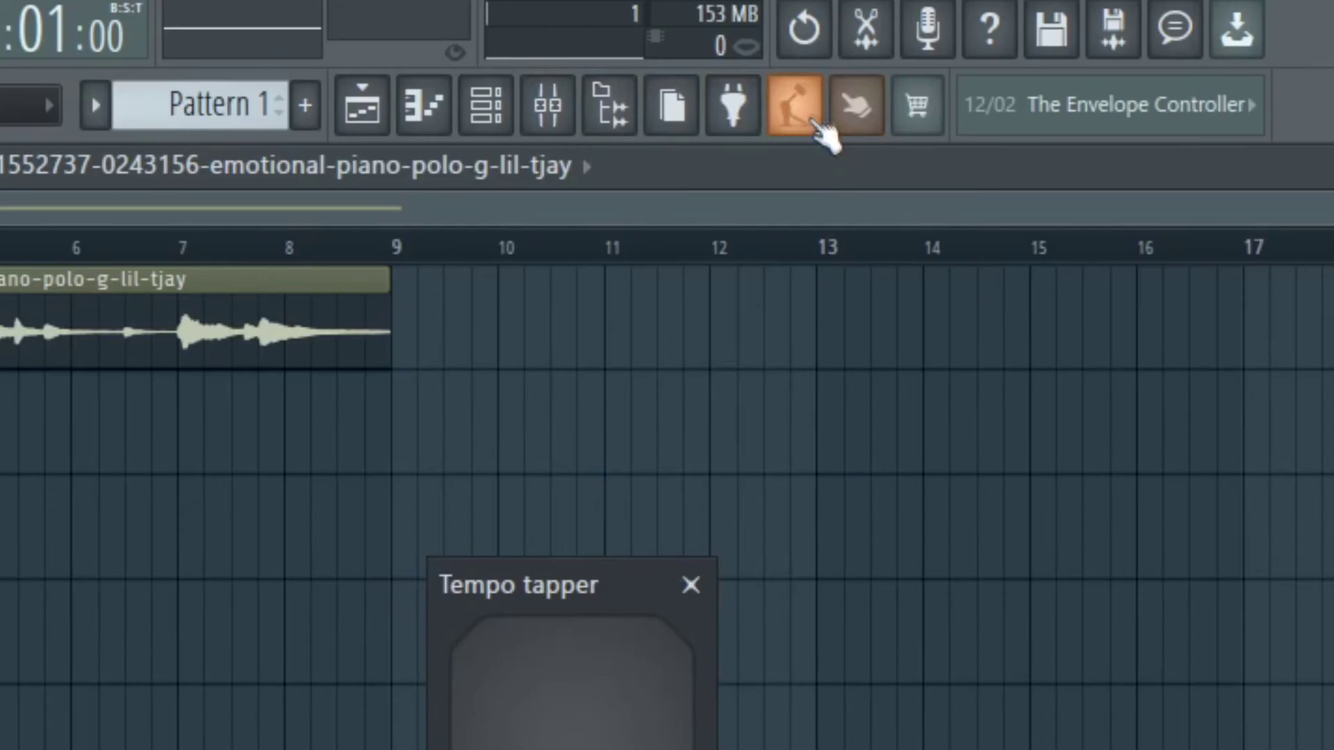
{"action": "left_click_drag", "start_coordinate": [557, 572], "coordinate": [366, 514]}
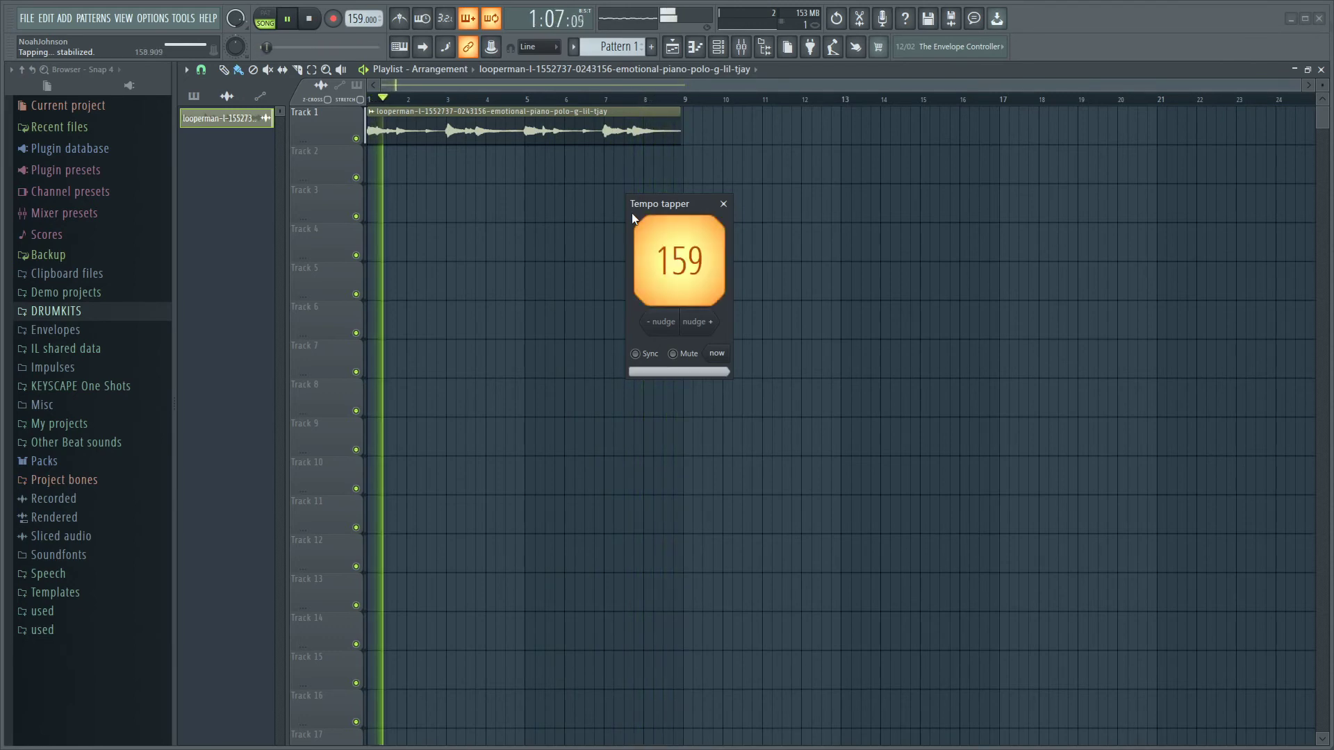
{"action": "left_click", "coordinate": [632, 214]}
{"action": "left_click", "coordinate": [633, 214]}
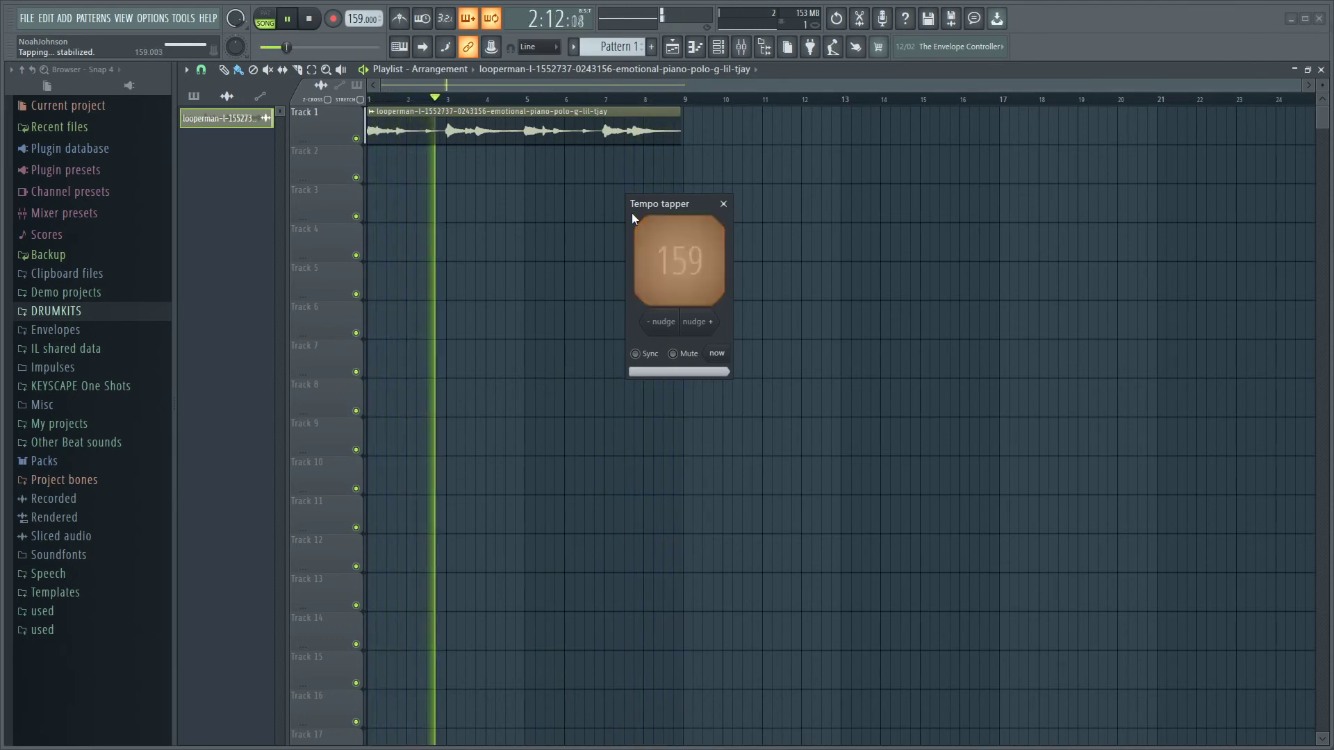
{"action": "left_click", "coordinate": [632, 214]}
{"action": "left_click", "coordinate": [632, 214]}
{"action": "left_click", "coordinate": [632, 214]}
{"action": "left_click", "coordinate": [632, 214]}
{"action": "left_click", "coordinate": [632, 214]}
{"action": "left_click", "coordinate": [632, 214]}
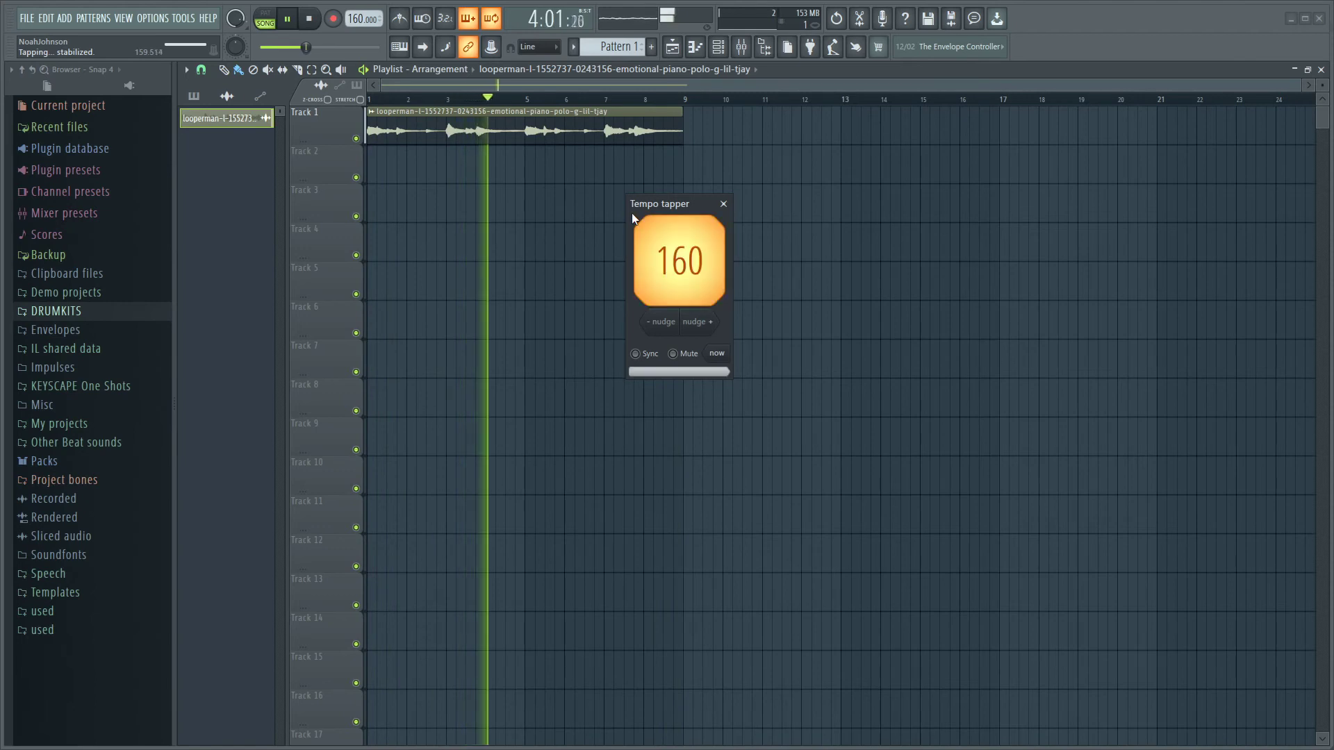
{"action": "left_click", "coordinate": [632, 214]}
{"action": "left_click", "coordinate": [632, 214]}
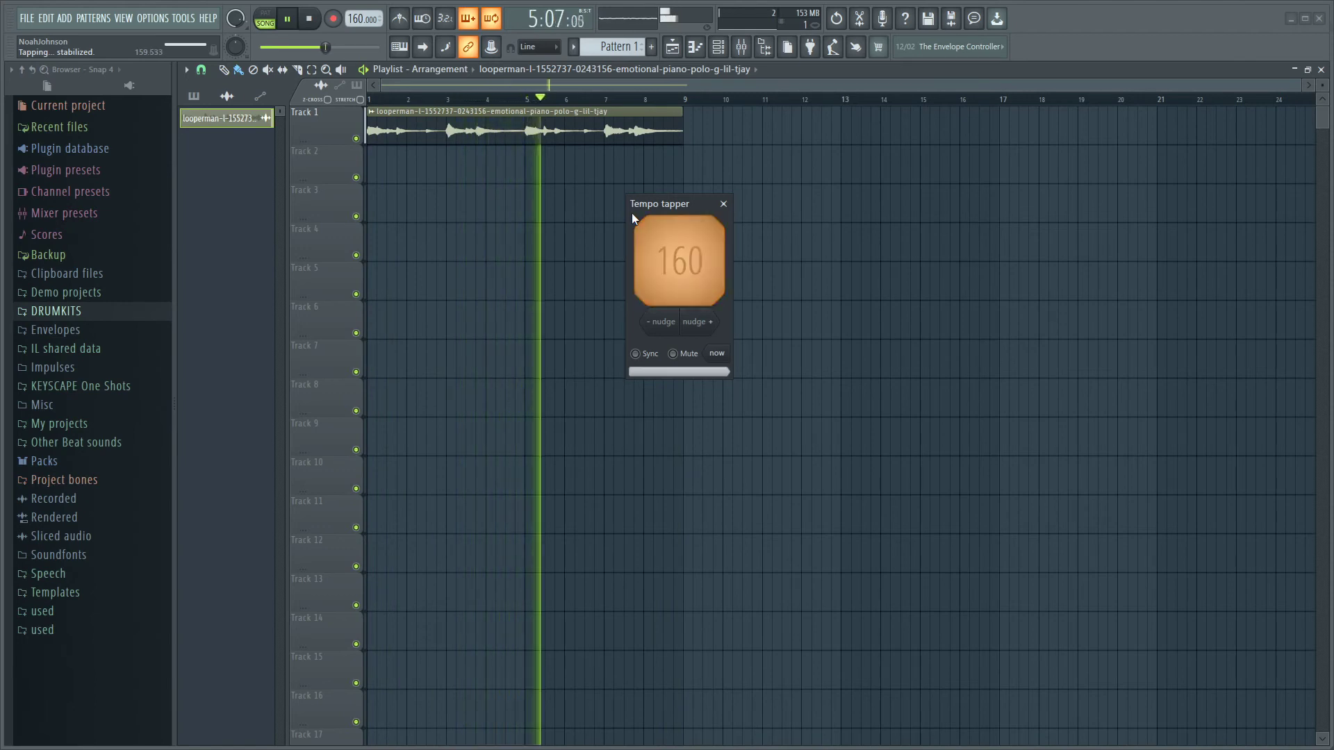
{"action": "left_click", "coordinate": [631, 216]}
{"action": "left_click", "coordinate": [632, 214]}
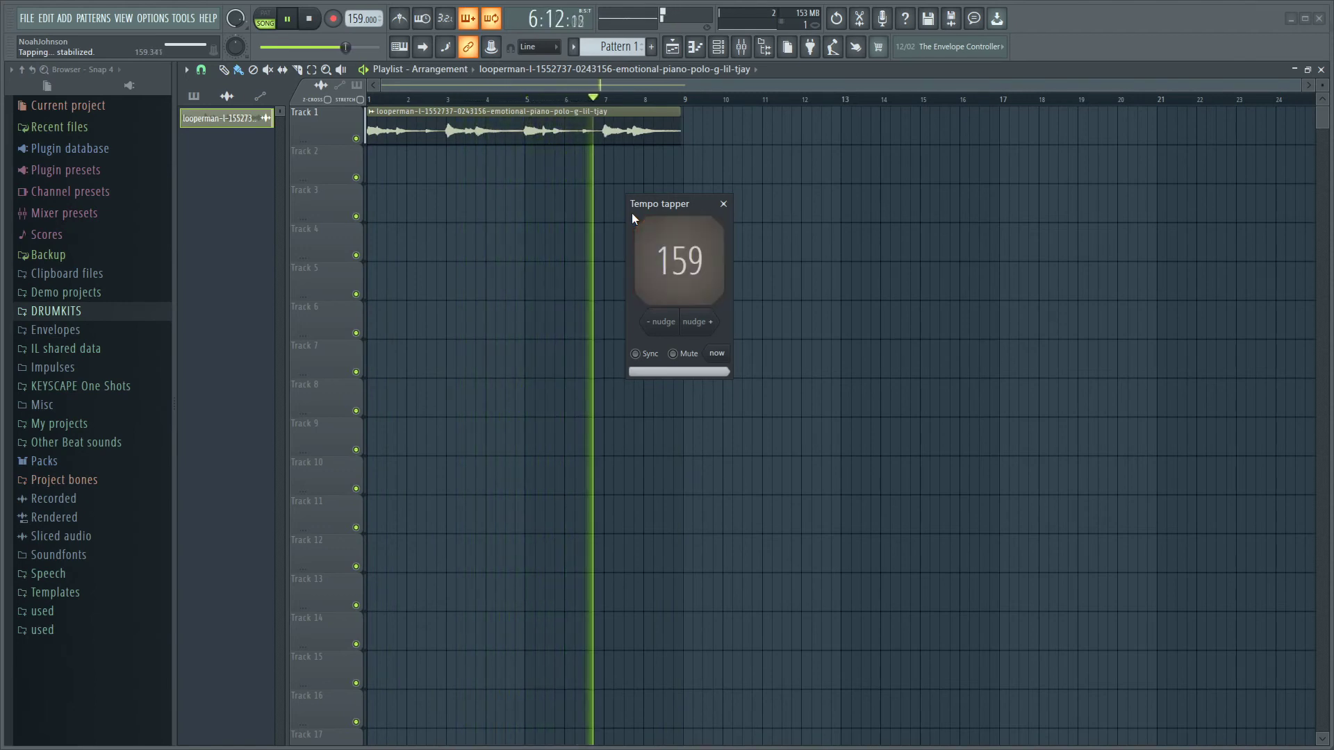
{"action": "left_click", "coordinate": [633, 214]}
{"action": "left_click", "coordinate": [632, 214]}
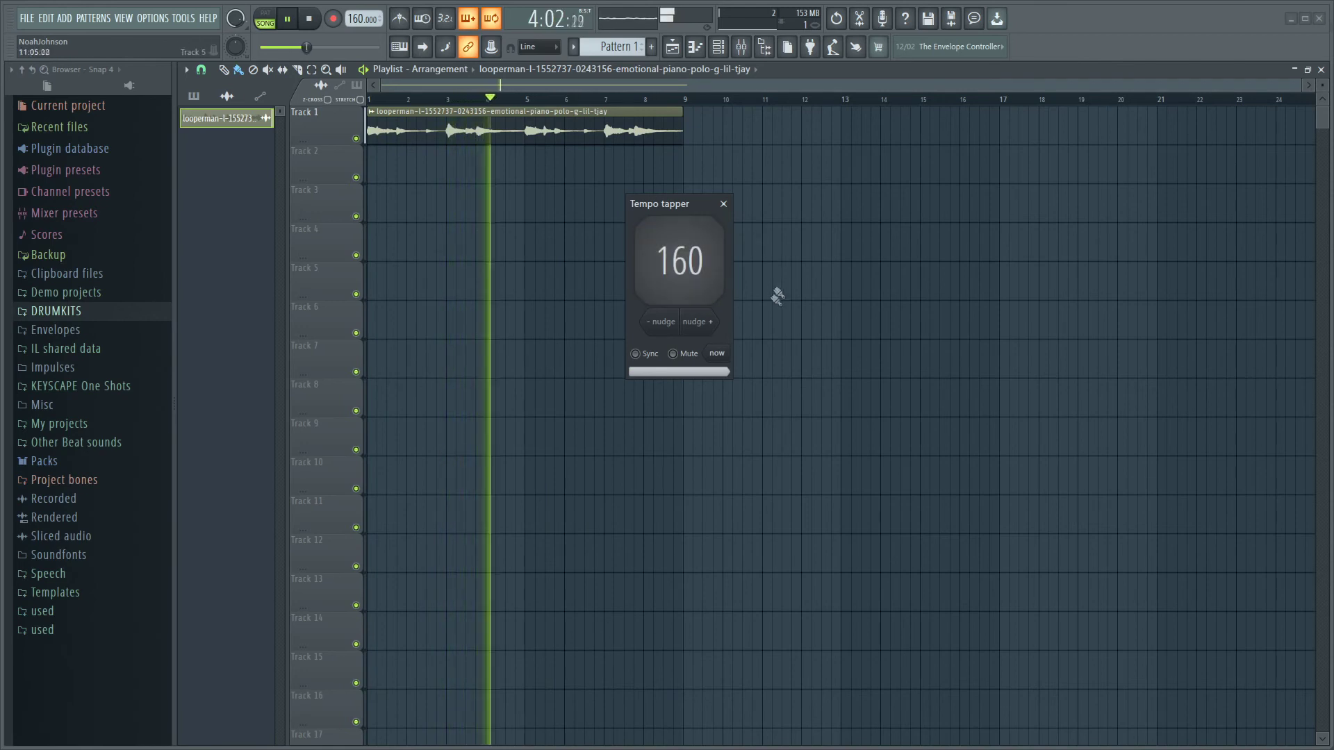
{"action": "left_click", "coordinate": [724, 204]}
{"action": "key", "text": "space"}
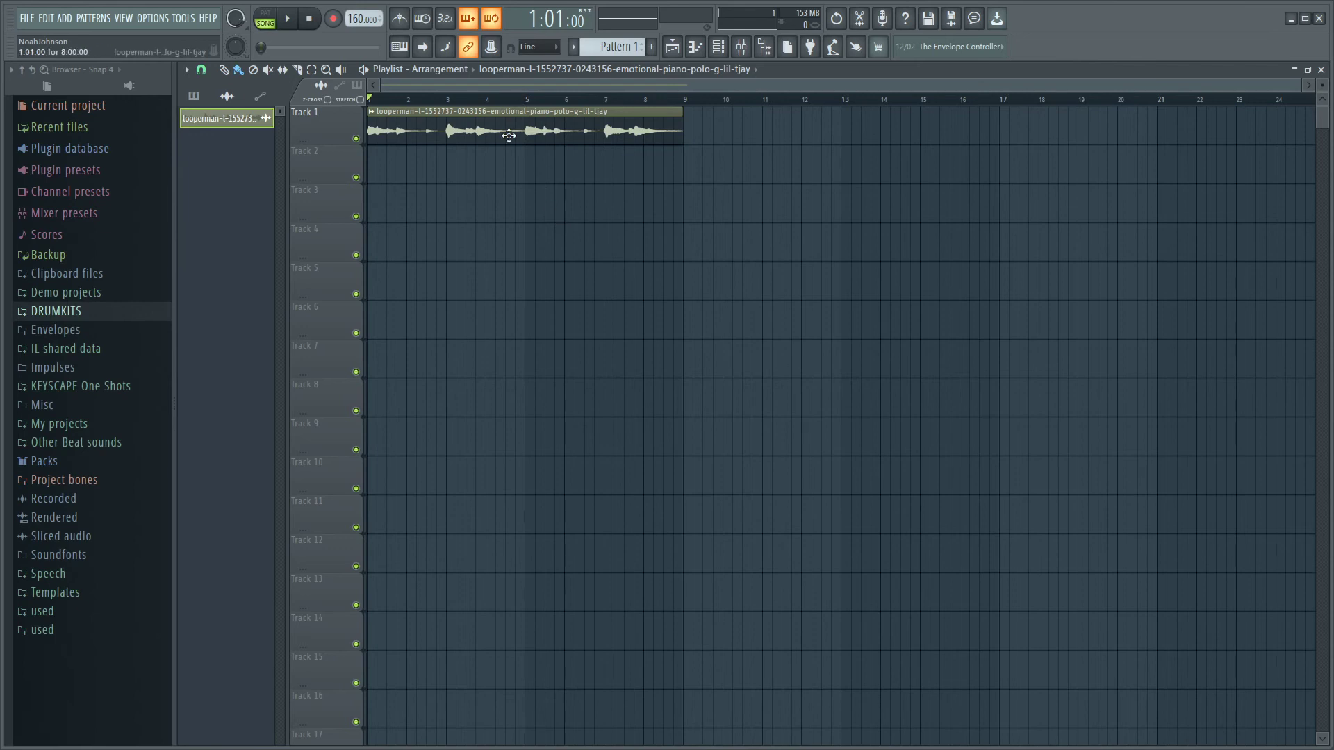
- Open the Track 1 piano loop's channel settings and load its sample in the Edison audio editor
{"action": "left_click", "coordinate": [632, 113]}
{"action": "right_click", "coordinate": [649, 372]}
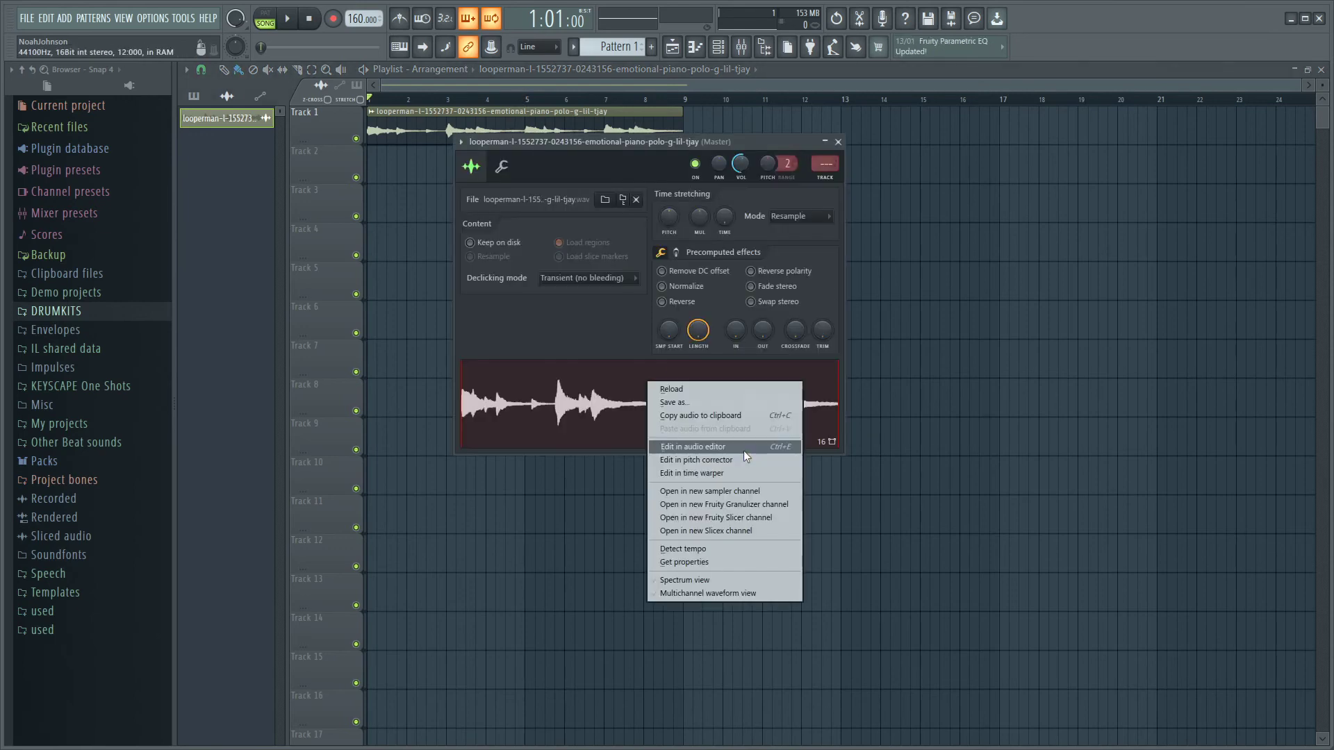
{"action": "left_click", "coordinate": [740, 451]}
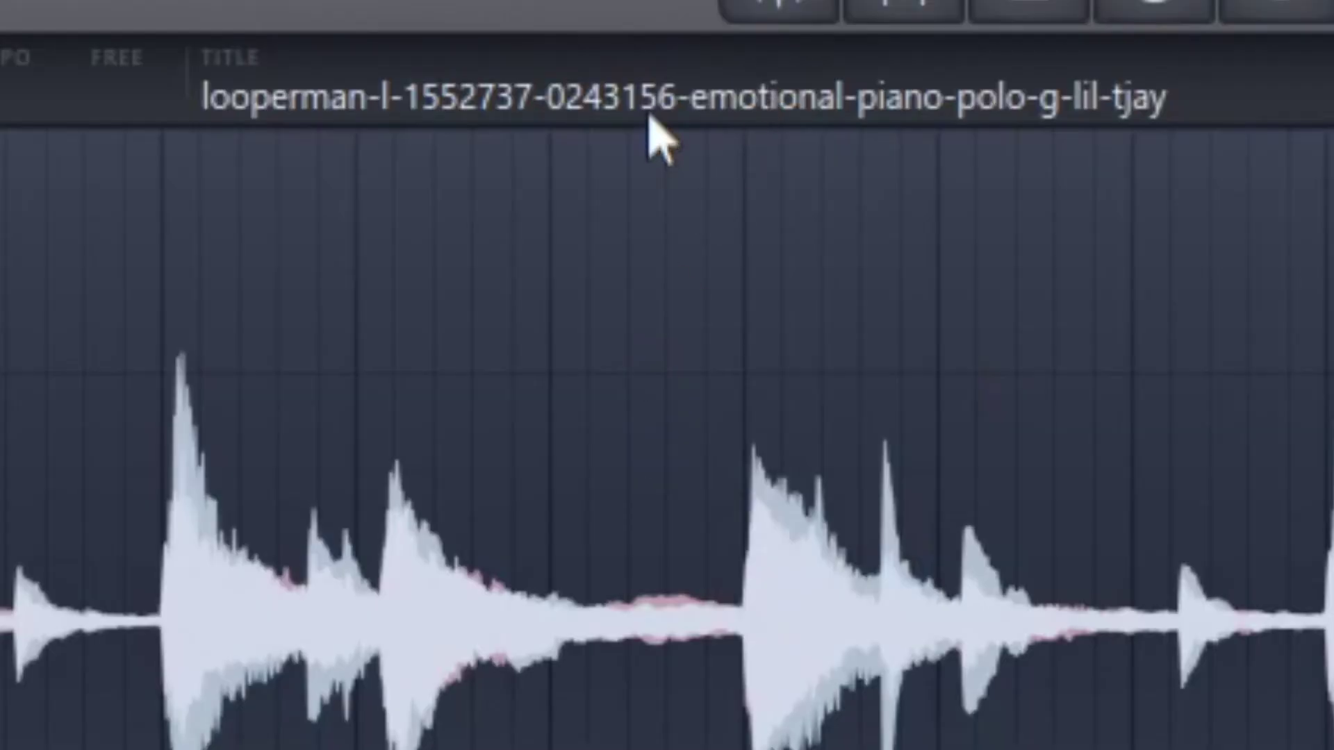
- Autodetect the loop's tempo in Edison's sample properties with quick estimation for short loops, and close the properties and Edison
{"action": "left_click", "coordinate": [455, 258]}
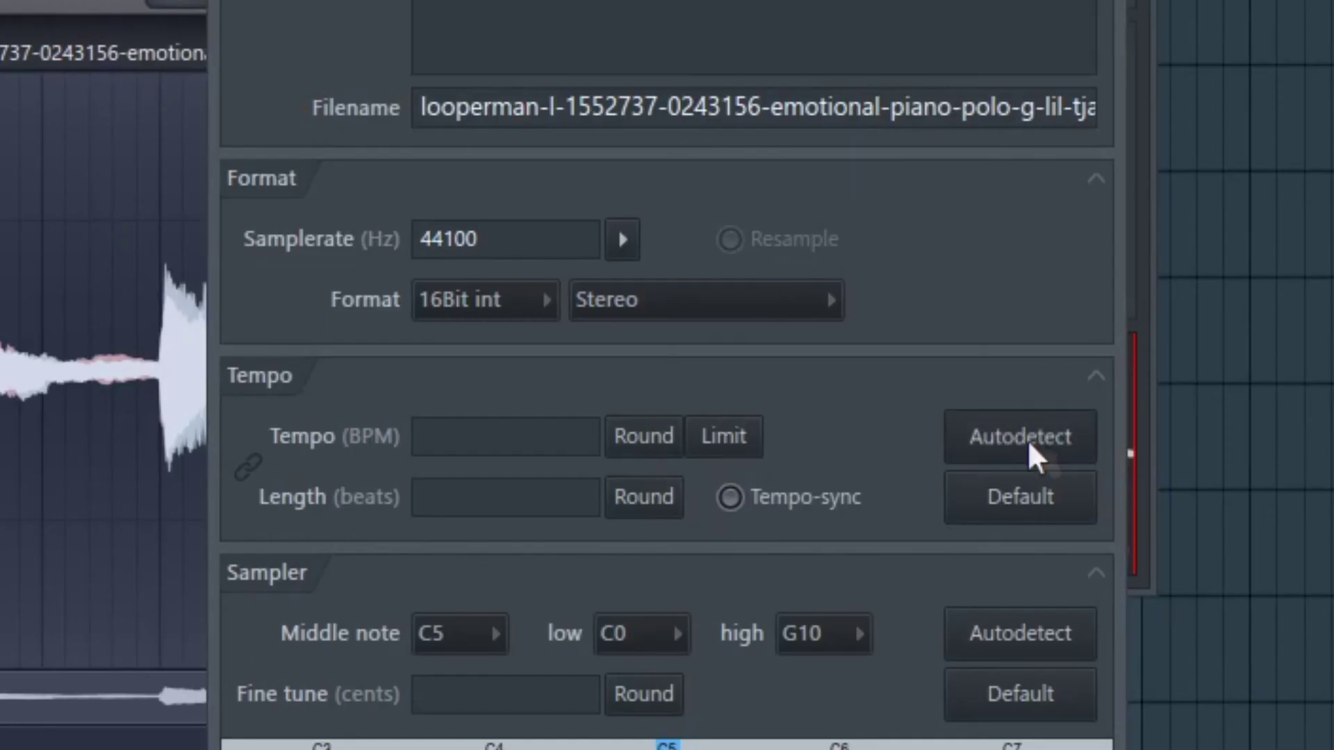
{"action": "left_click", "coordinate": [1036, 447]}
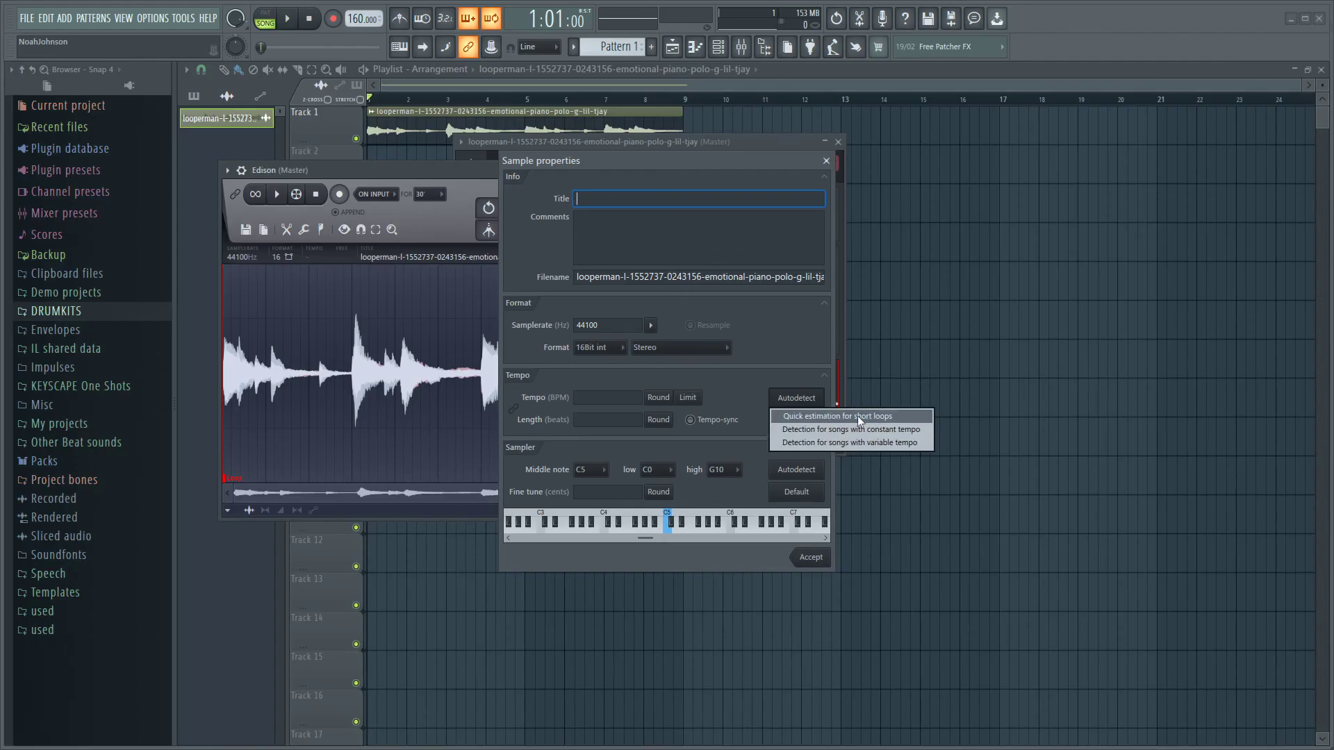
{"action": "left_click", "coordinate": [860, 420]}
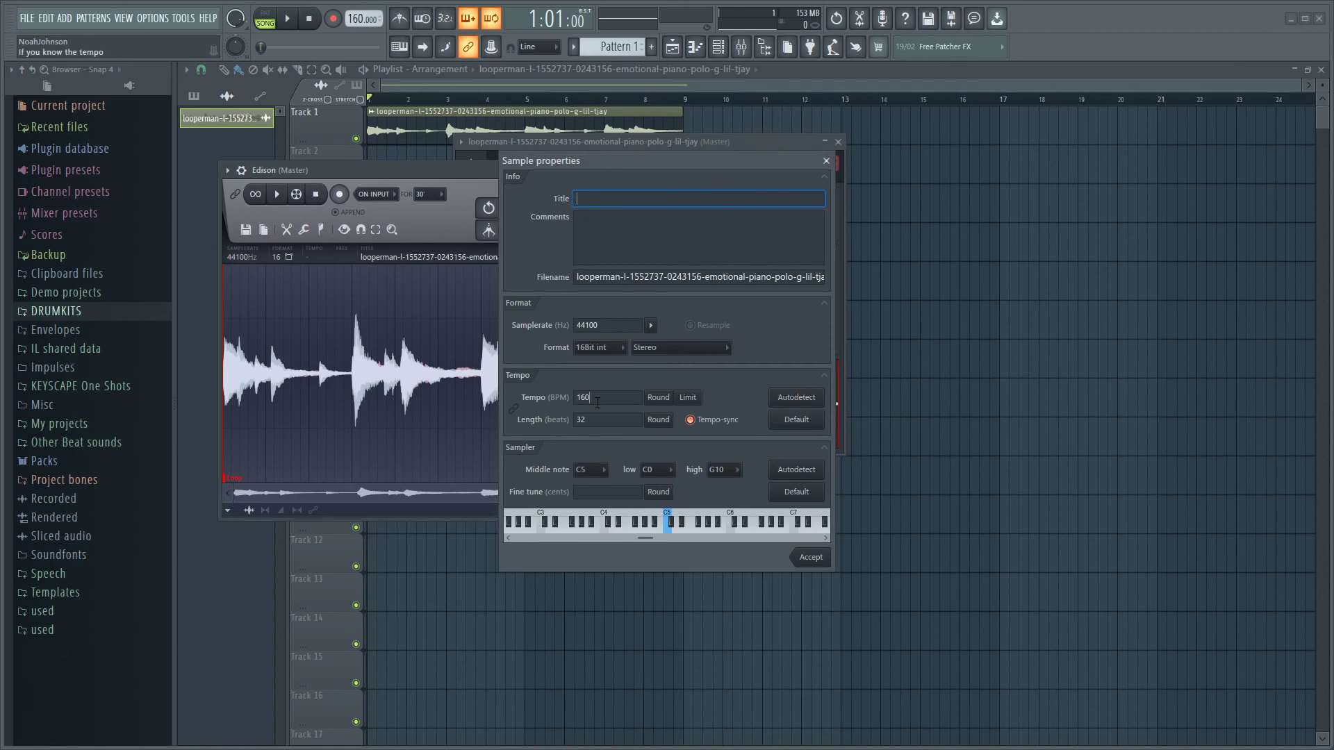
{"action": "left_click_drag", "start_coordinate": [596, 398], "coordinate": [523, 403]}
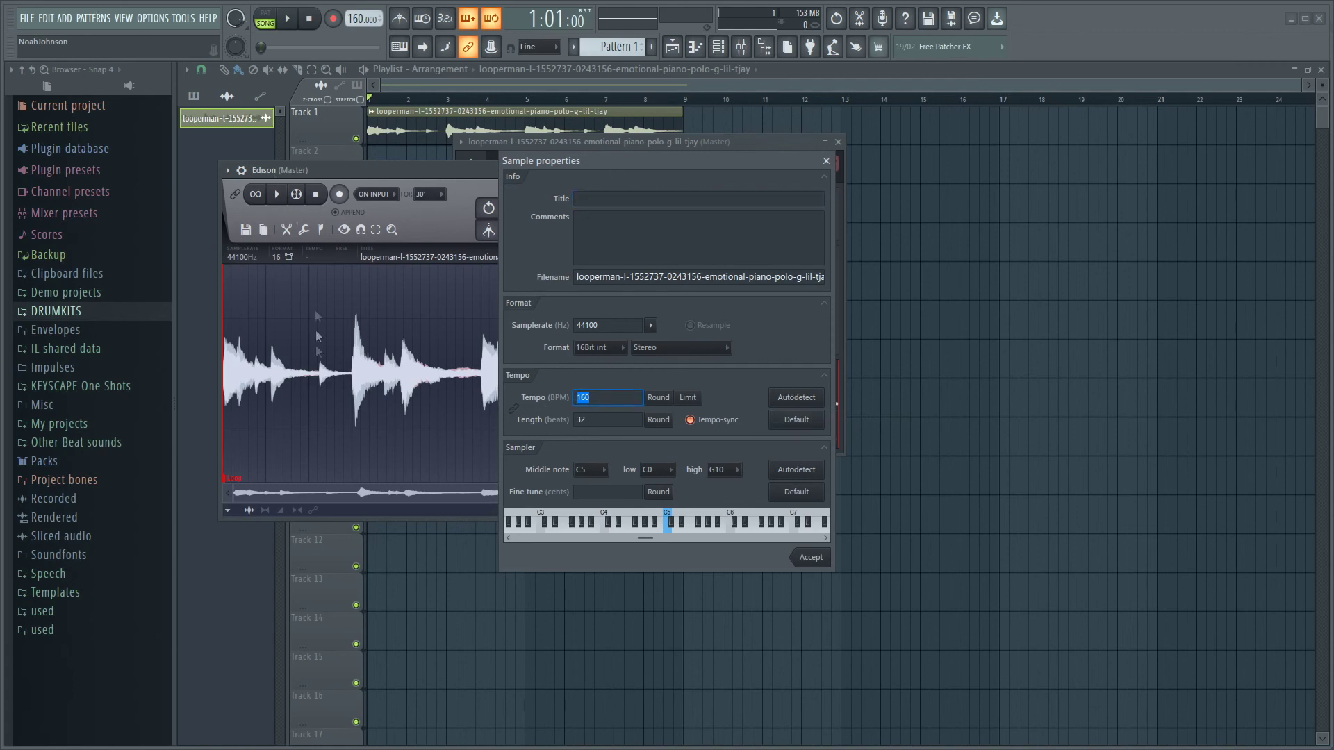
{"action": "left_click", "coordinate": [331, 337]}
{"action": "left_click", "coordinate": [202, 161]}
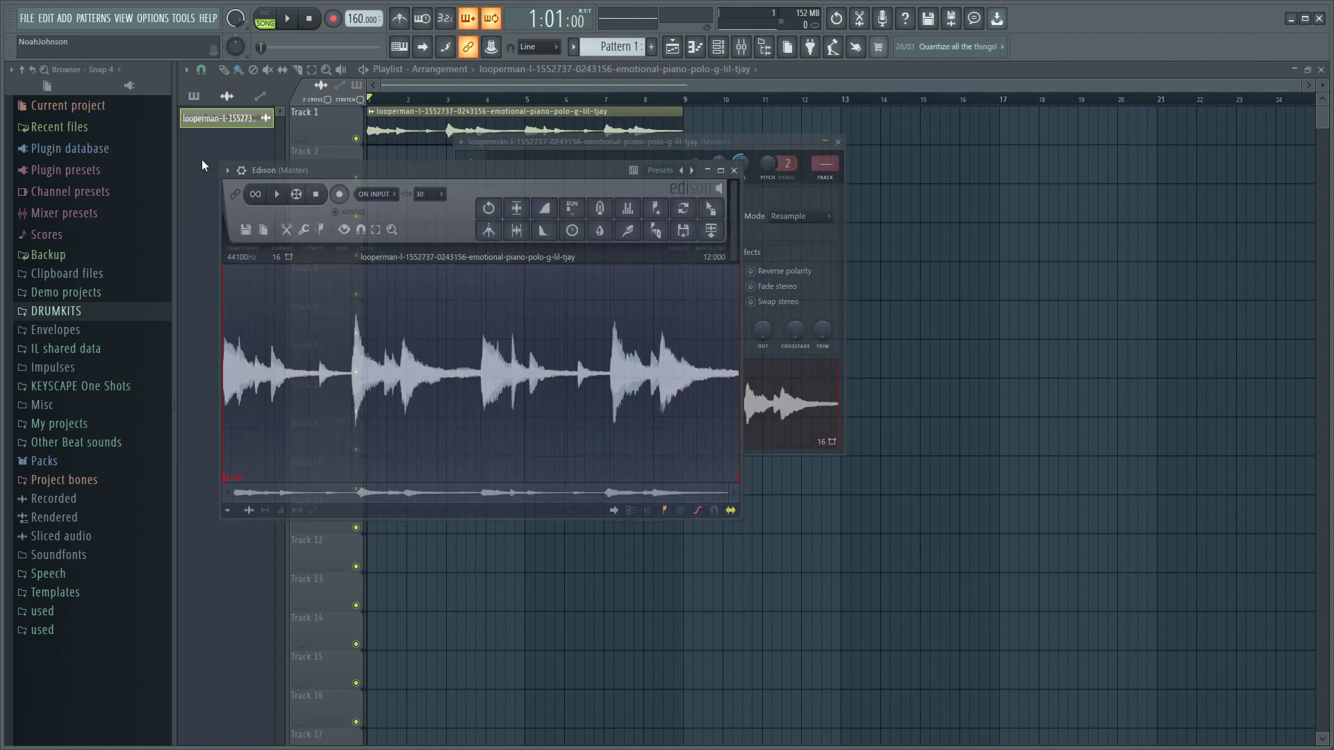